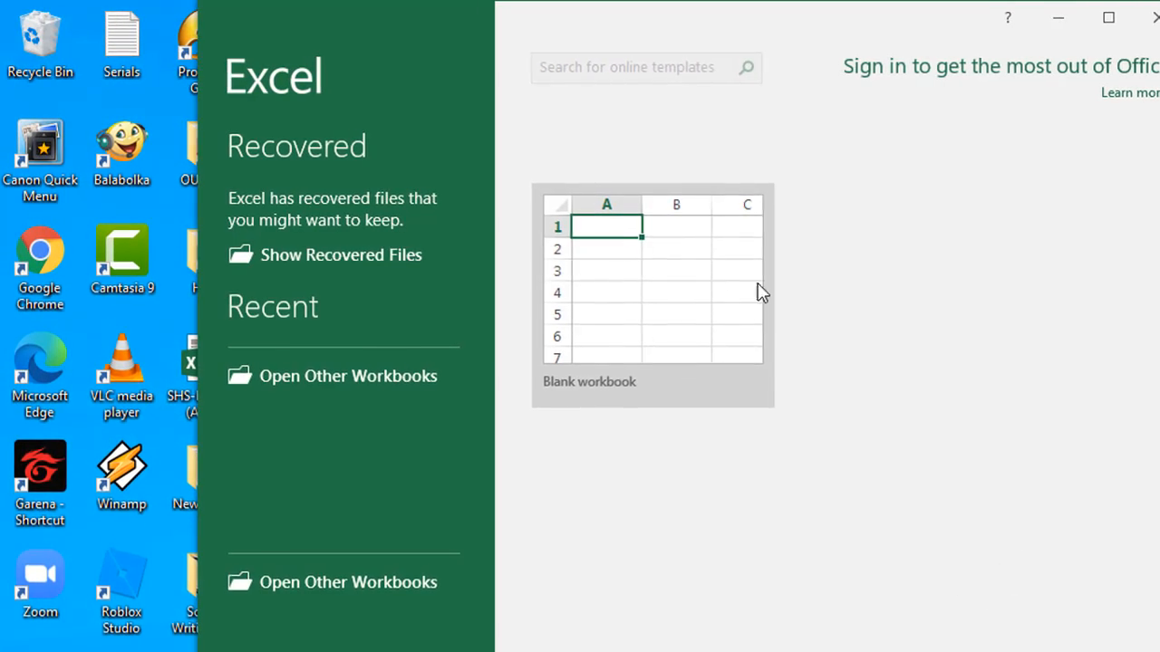
Create a blank workbook in a maximized window and close the Document Recovery pane.
click(654, 288)
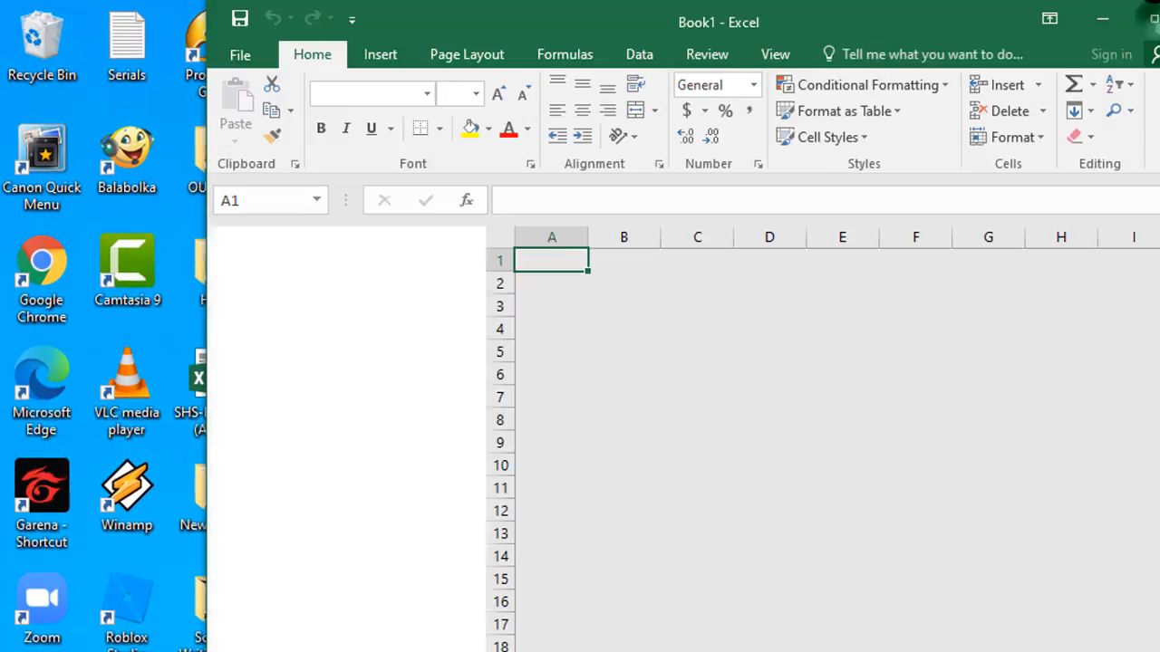
click(698, 284)
click(1154, 19)
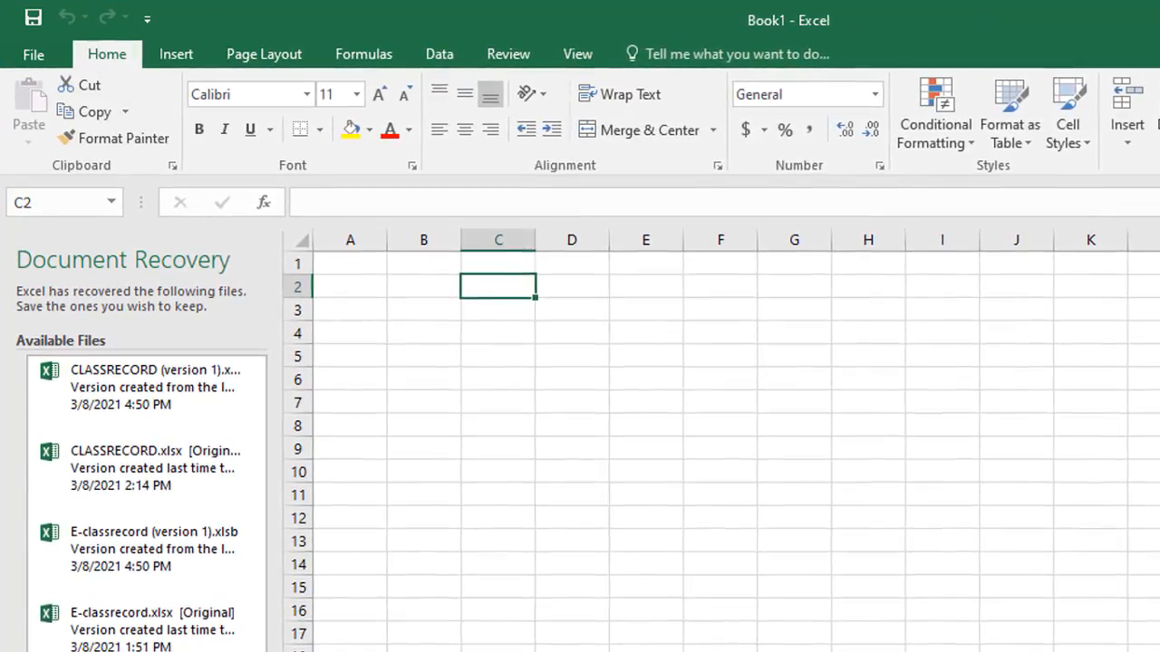
click(566, 359)
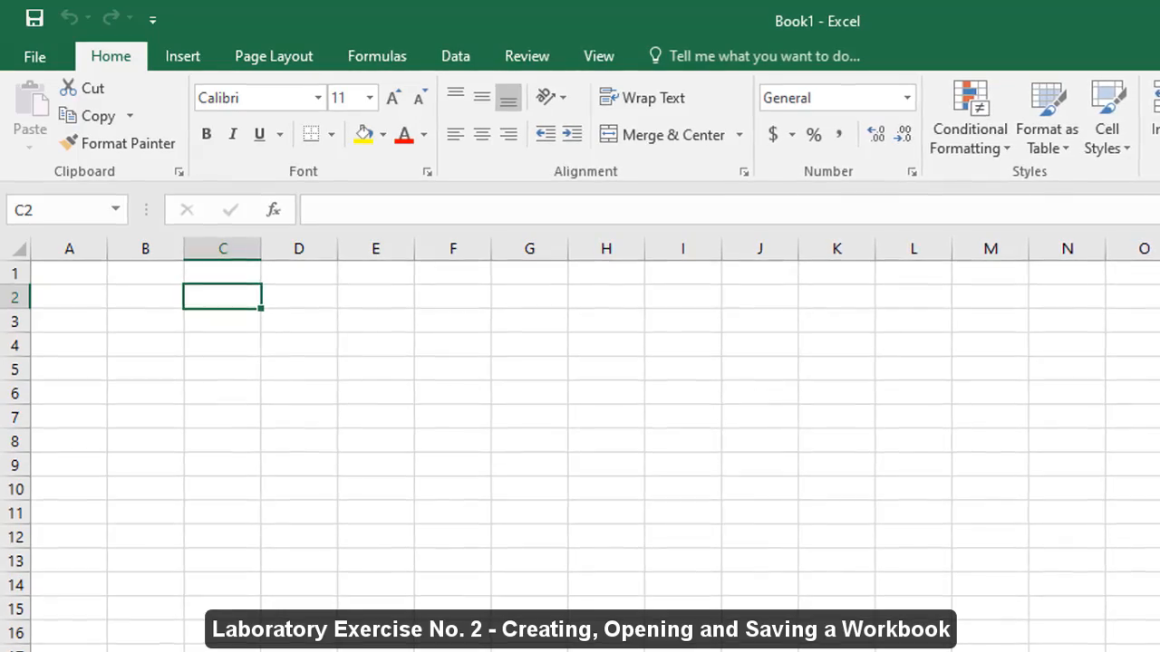
Enter the title "STC Yearly Result" in cell A1.
click(86, 266)
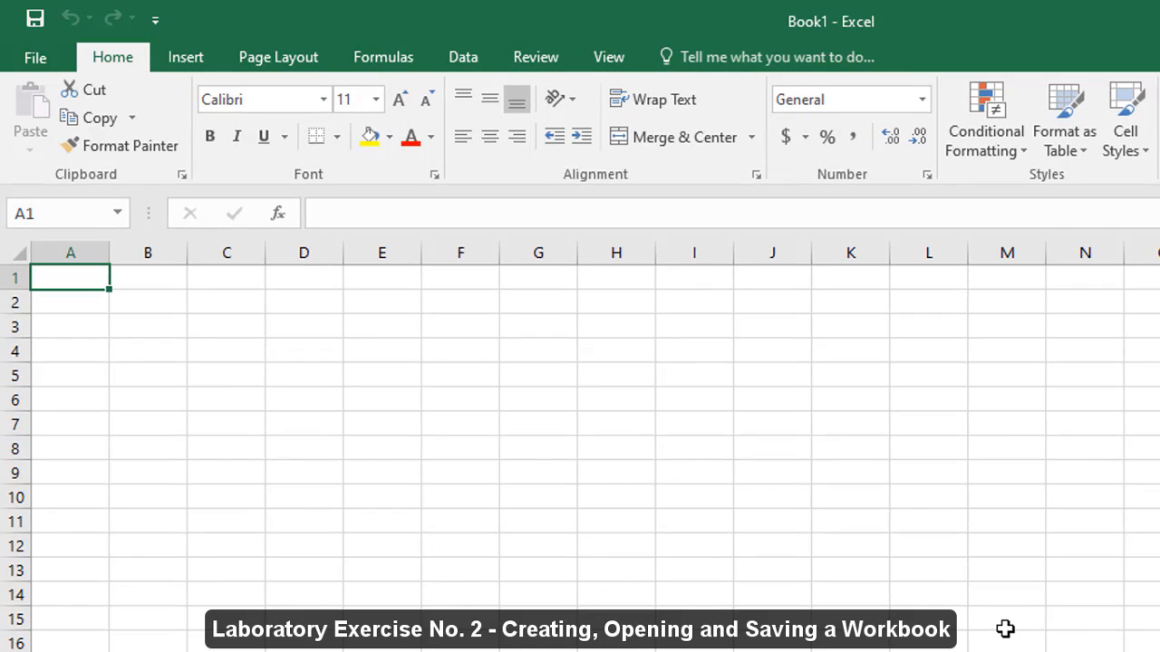
text(STC)
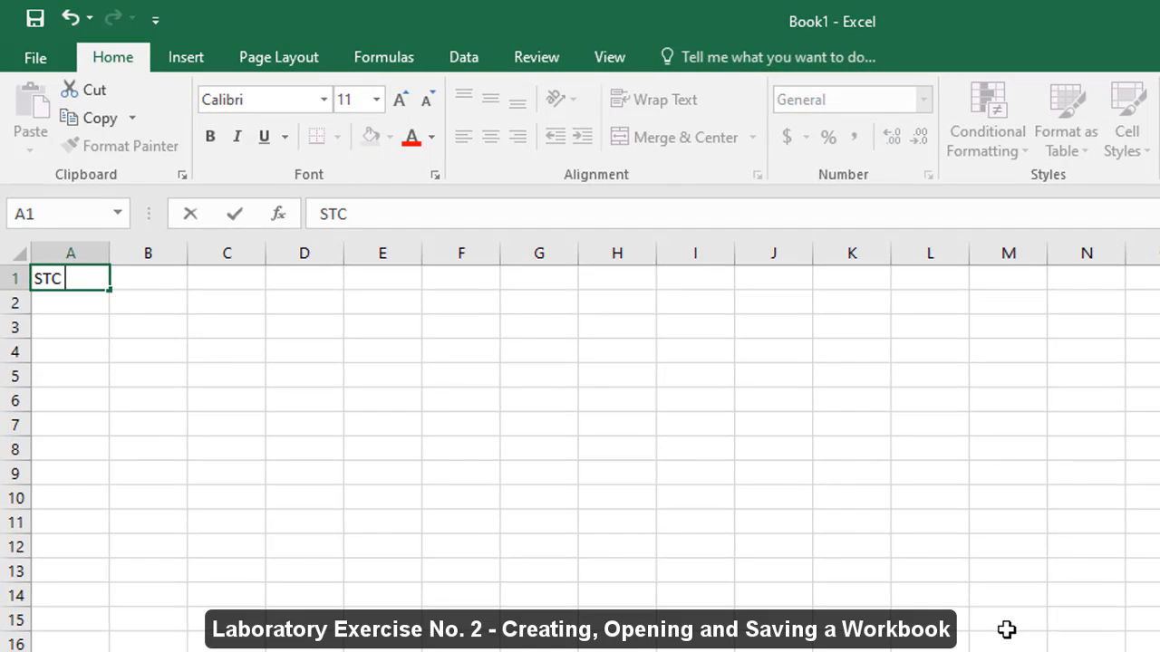
text( Yearly)
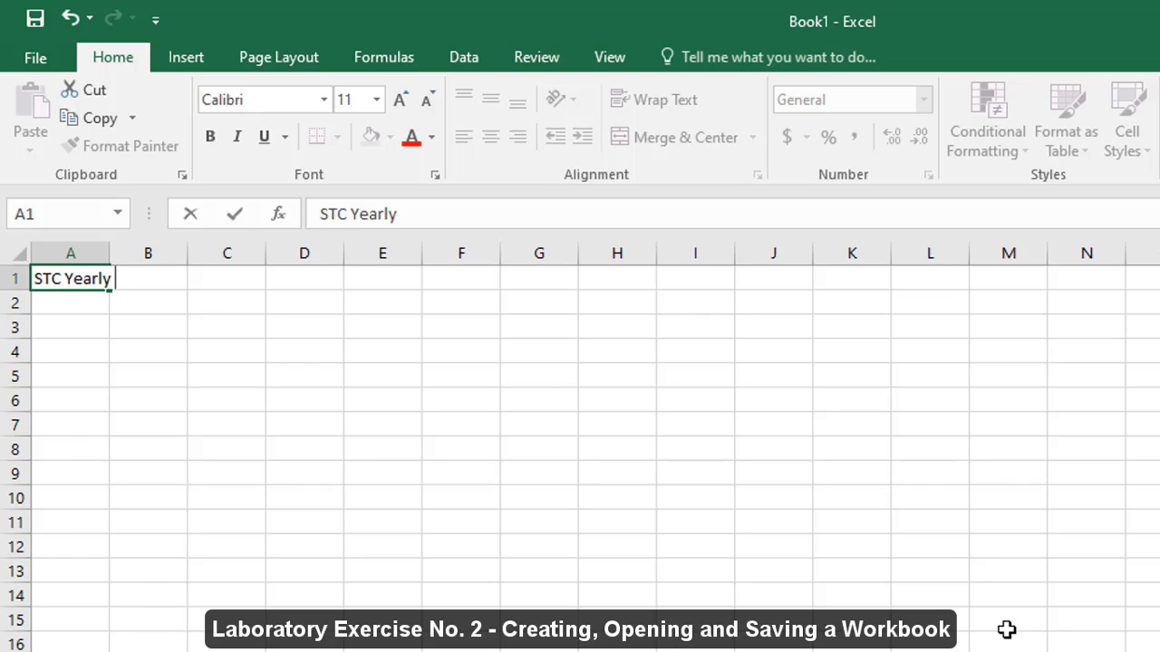
text( Result)
key(ctrl+Return)
key(Return)
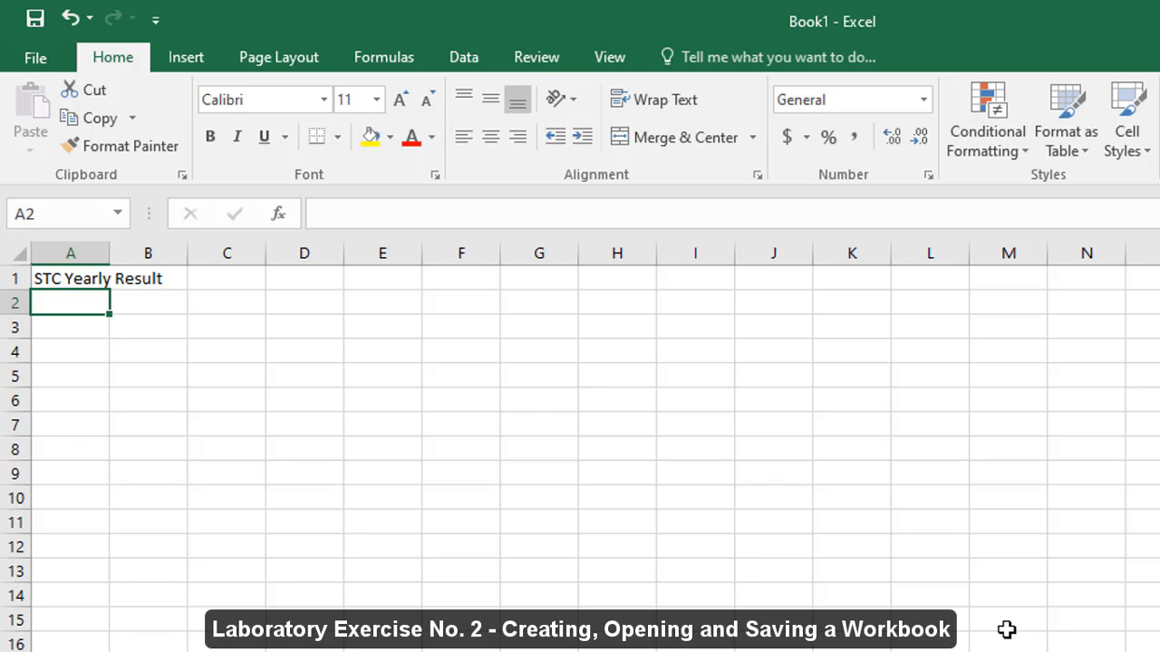
Enter the date 25-Jun-12 in cell A2, below the title.
text(25)
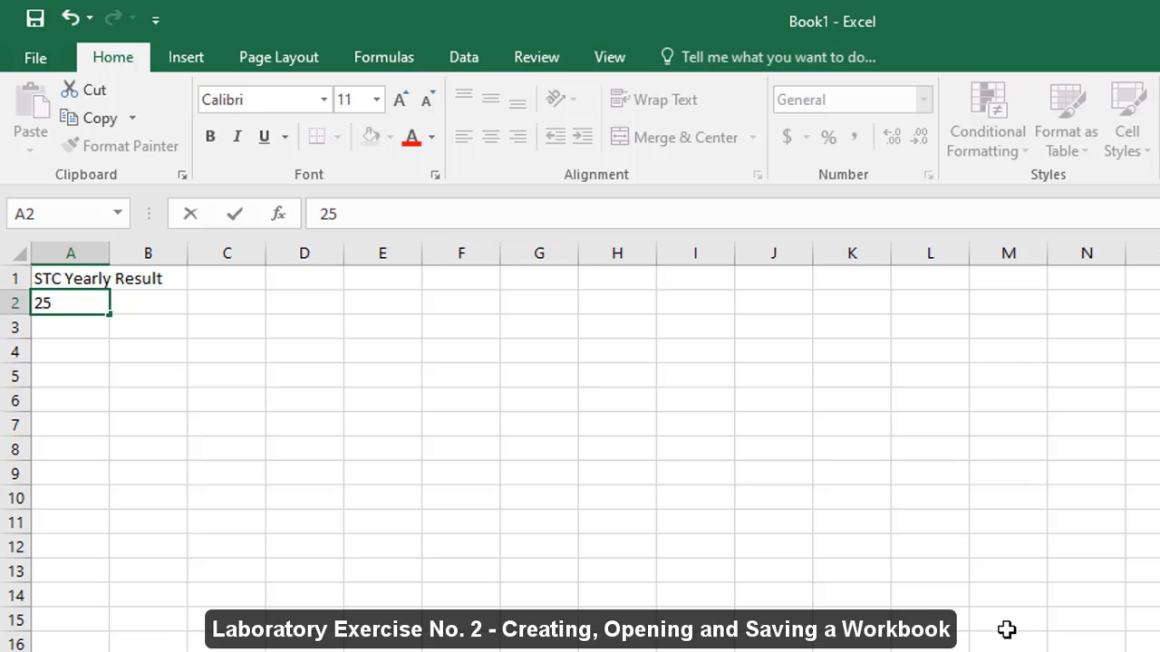
text(-Jun-12)
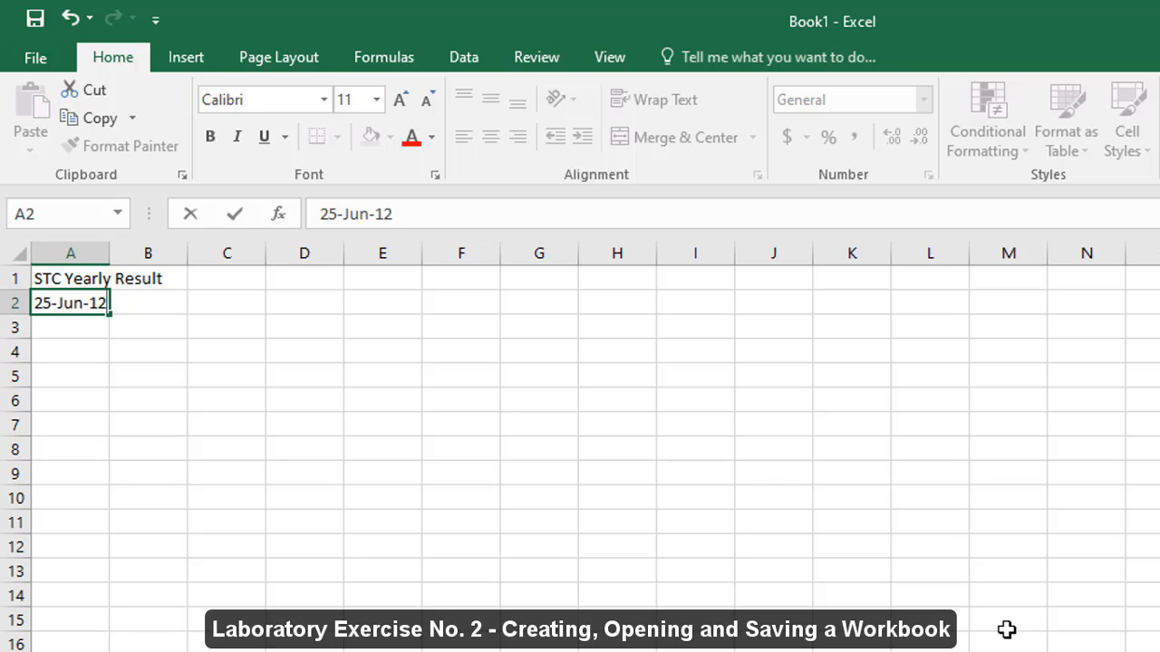
key(Return)
key(Return)
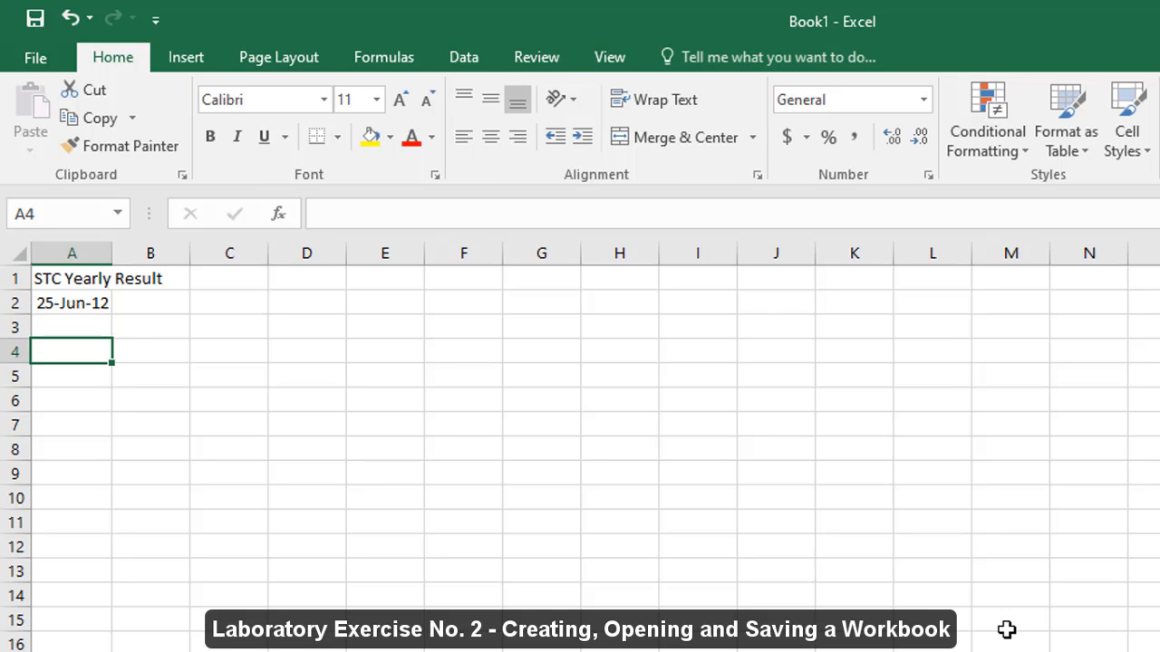
Enter the column headings "Code" in cell A5 and "Subject" in cell B5.
key(Return)
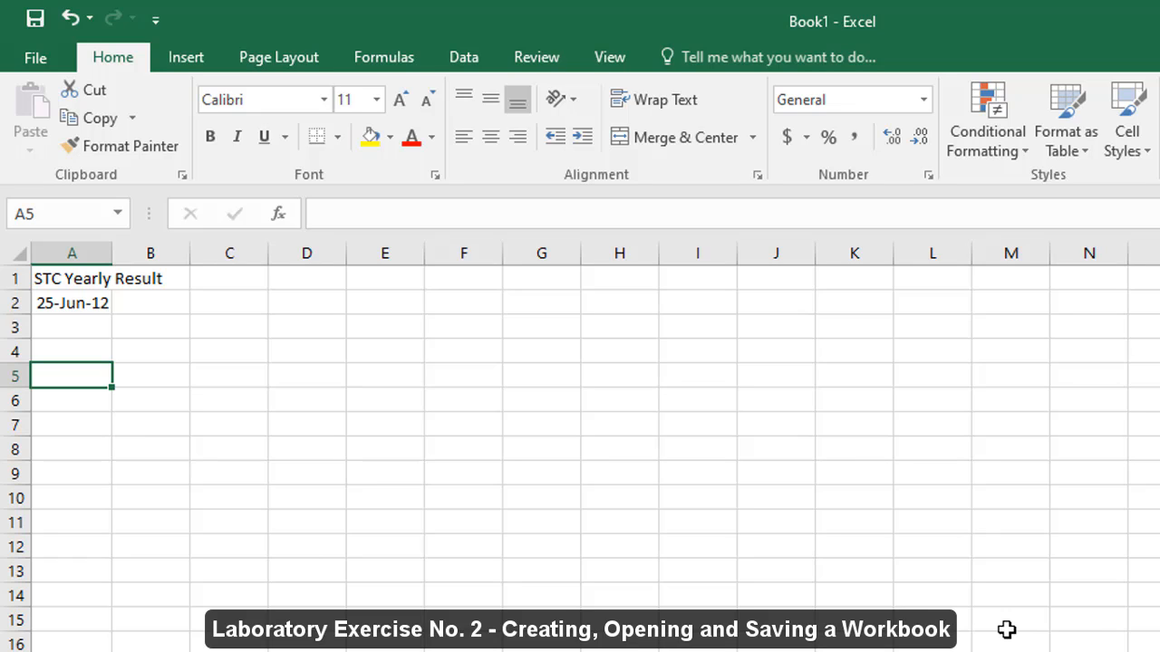
text(Code)
key(Tab)
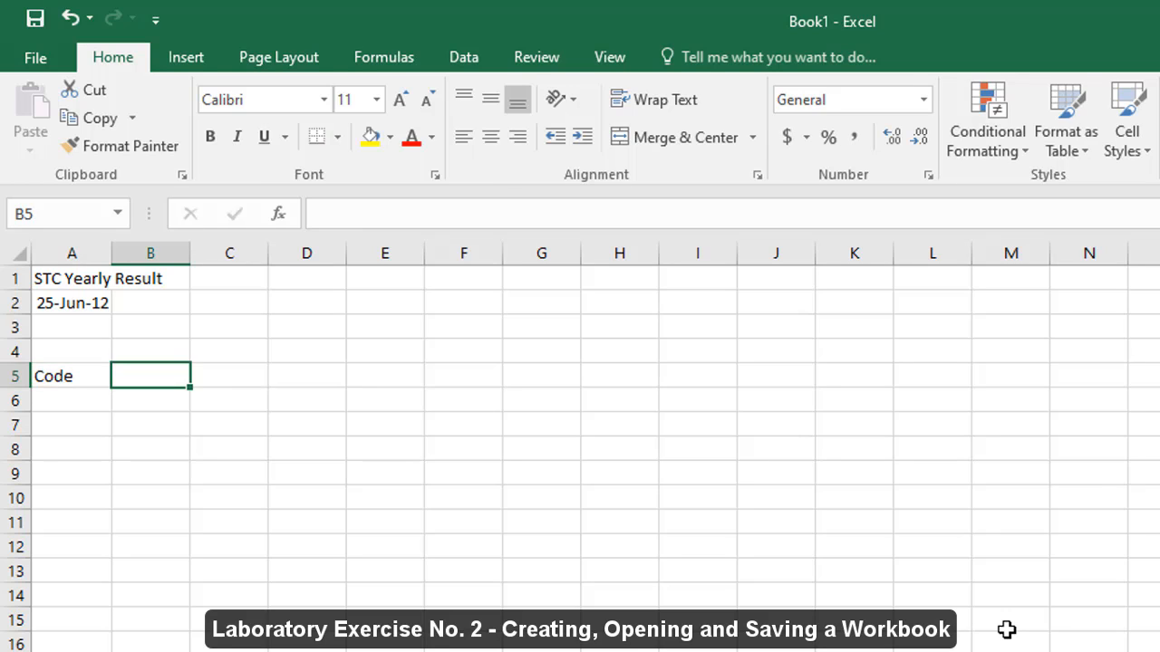
text(Subject)
key(Tab)
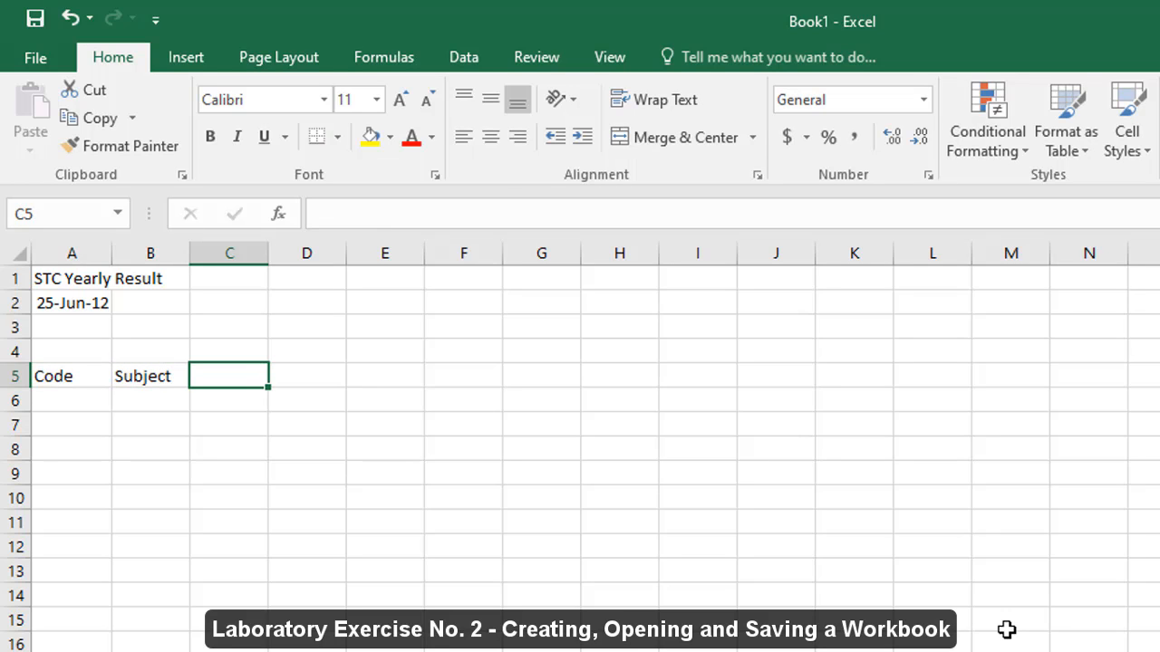
Enter the year headings 2008, 2009, 2010 and 2011 in cells C5 to F5.
text(2)
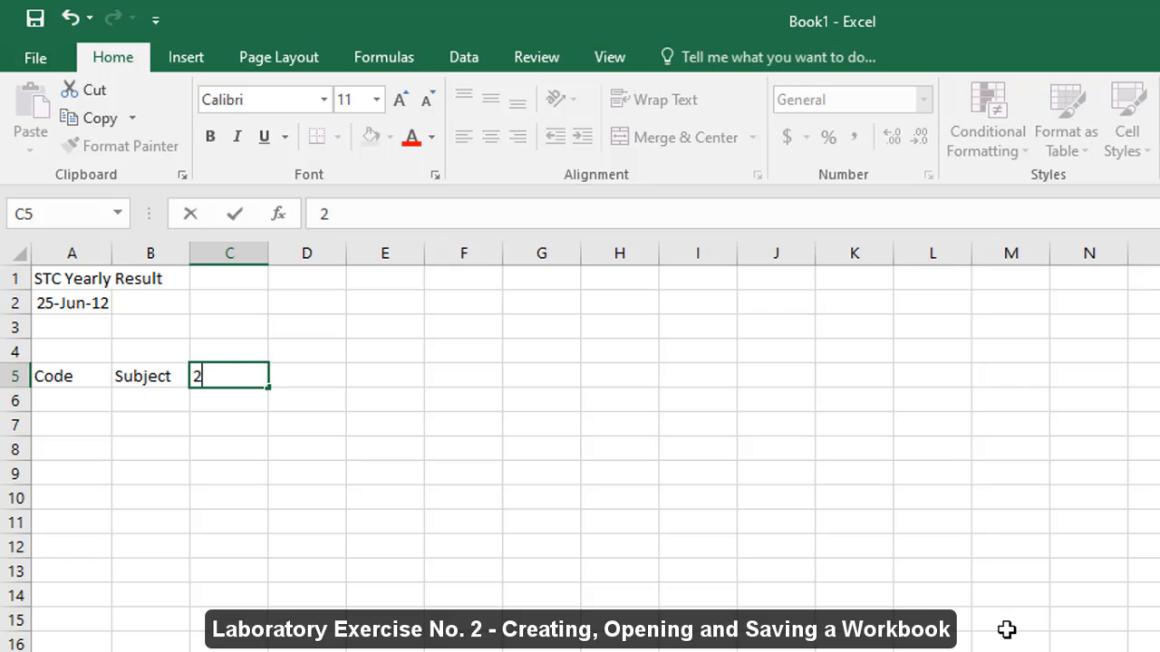
text(008)
key(Tab)
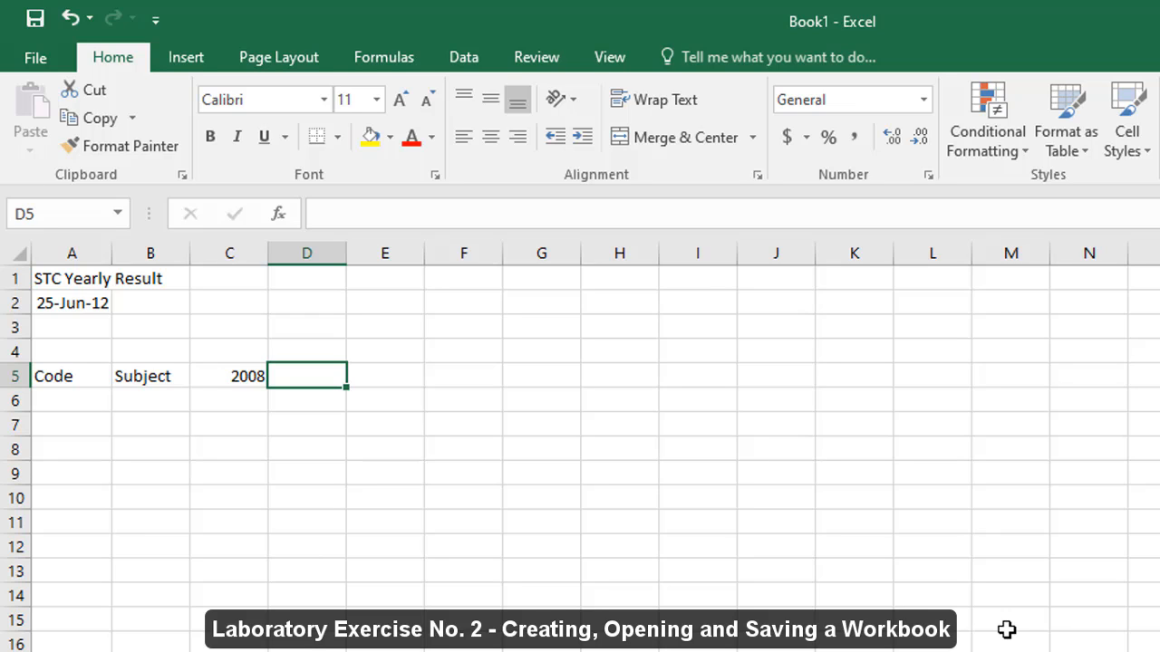
text(2009)
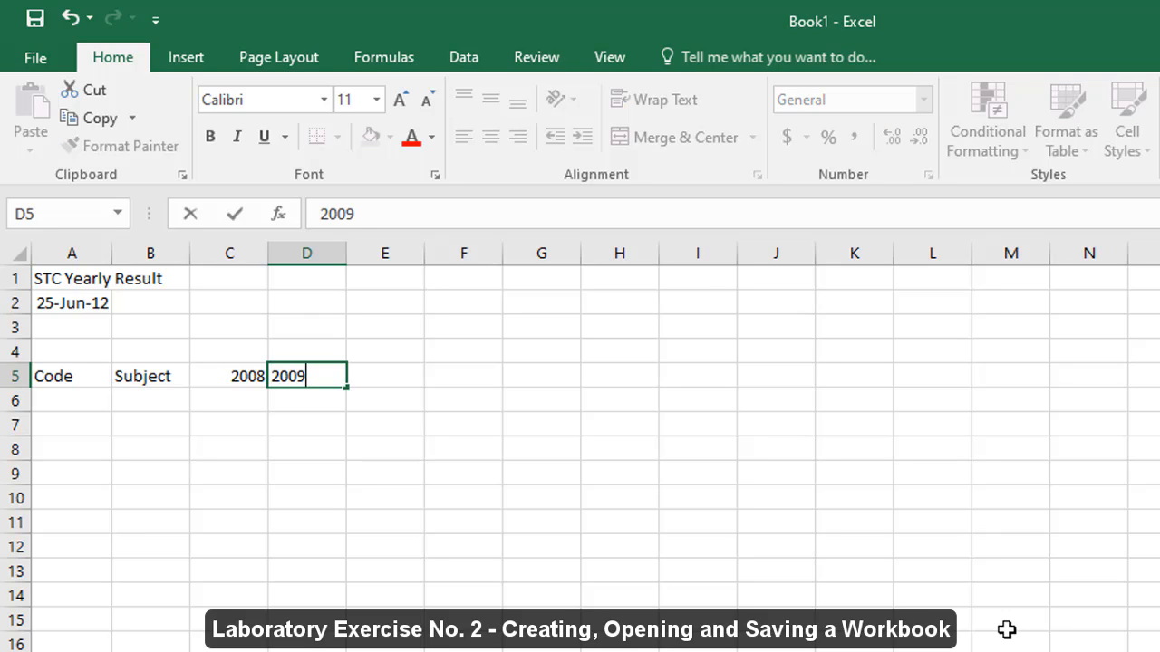
key(Tab)
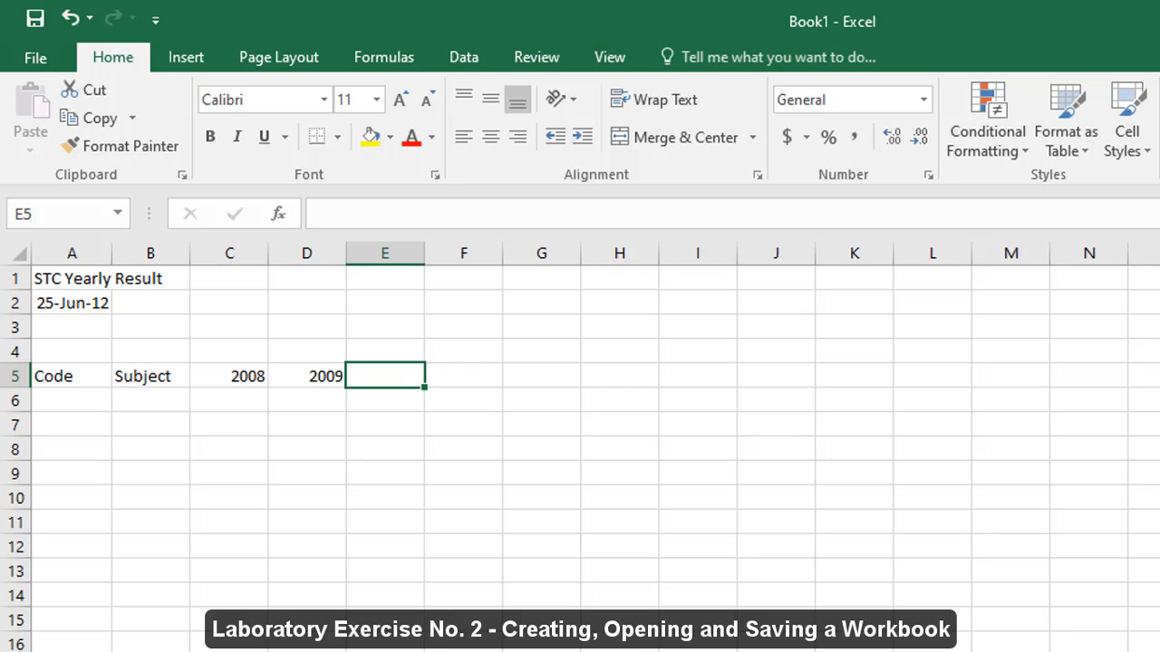
text(2010)
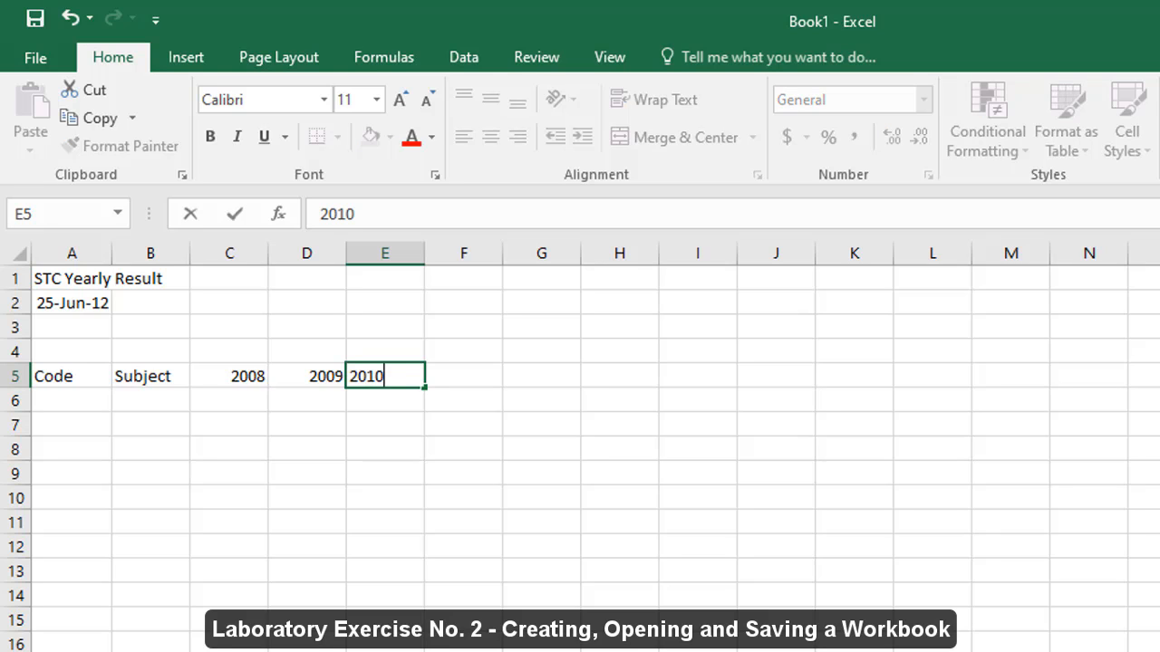
key(Tab)
text(2011)
key(Return)
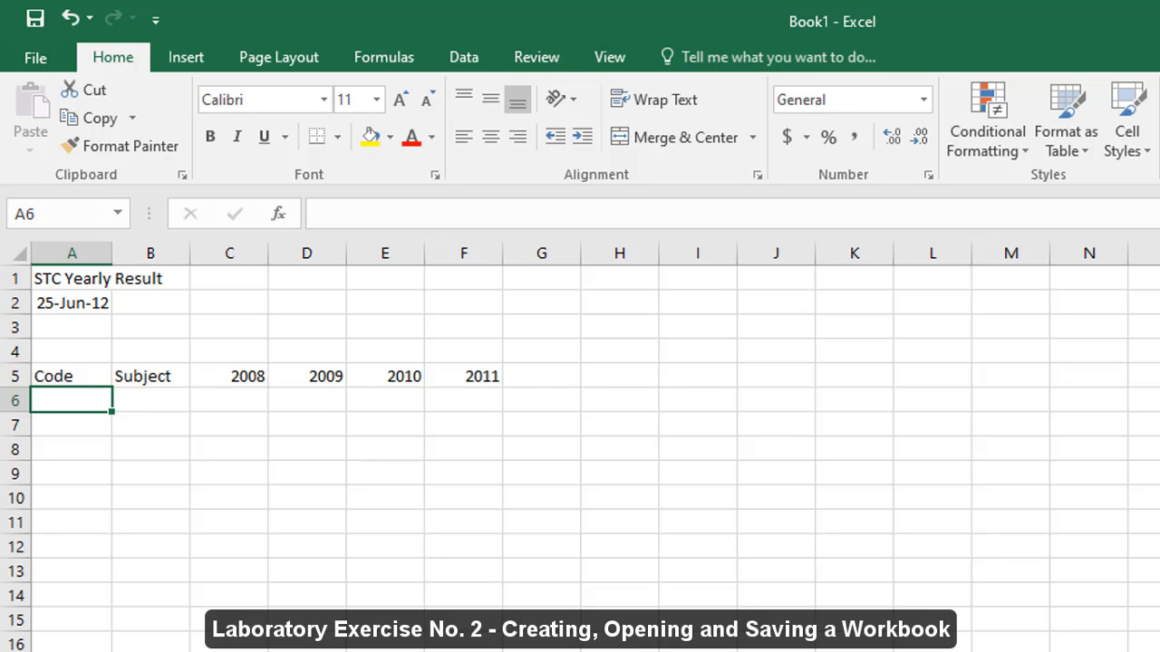
Enter the code STC-001 in cell A6 and fill the series down to STC-005 in A10.
text(STC)
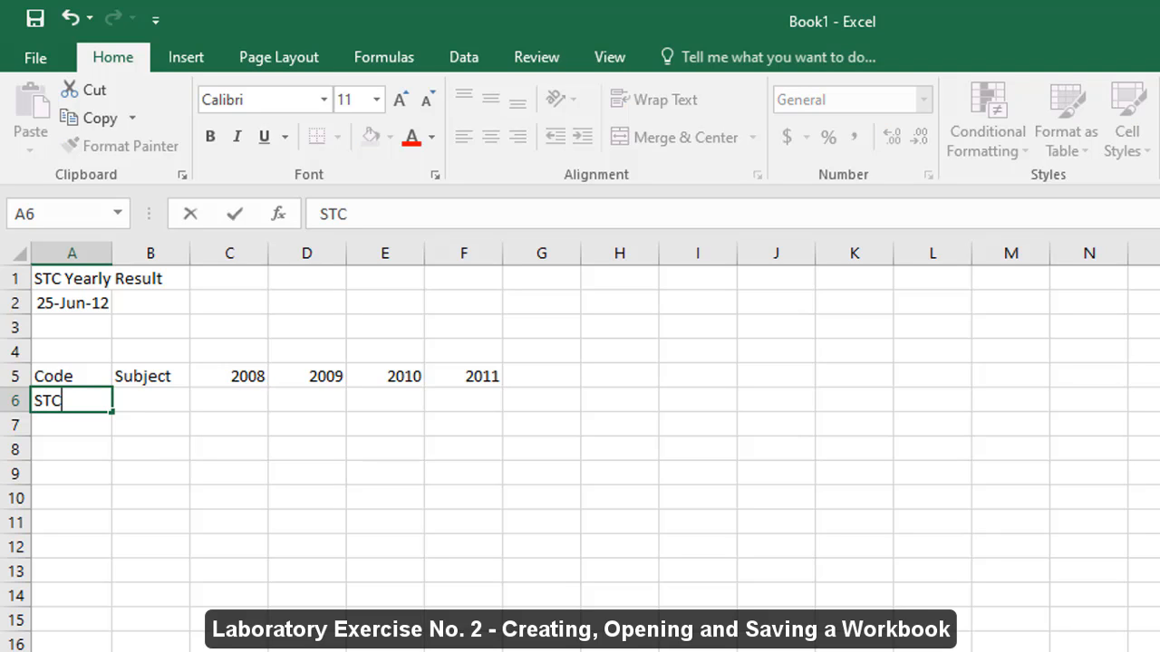
text(-001)
key(Return)
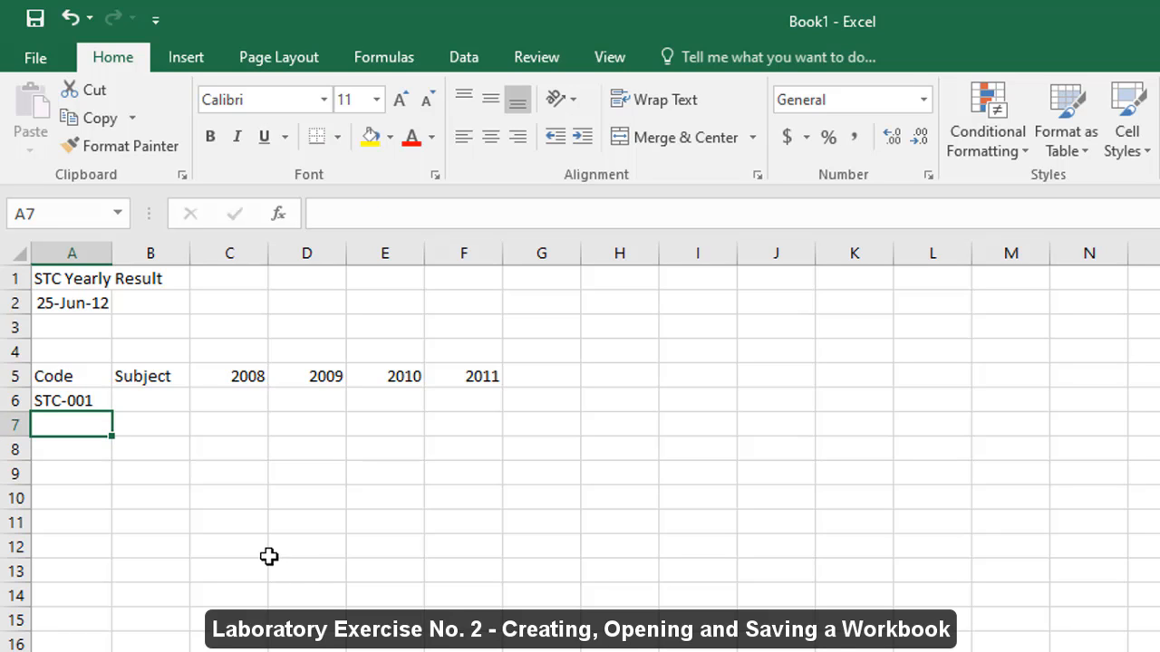
click(77, 405)
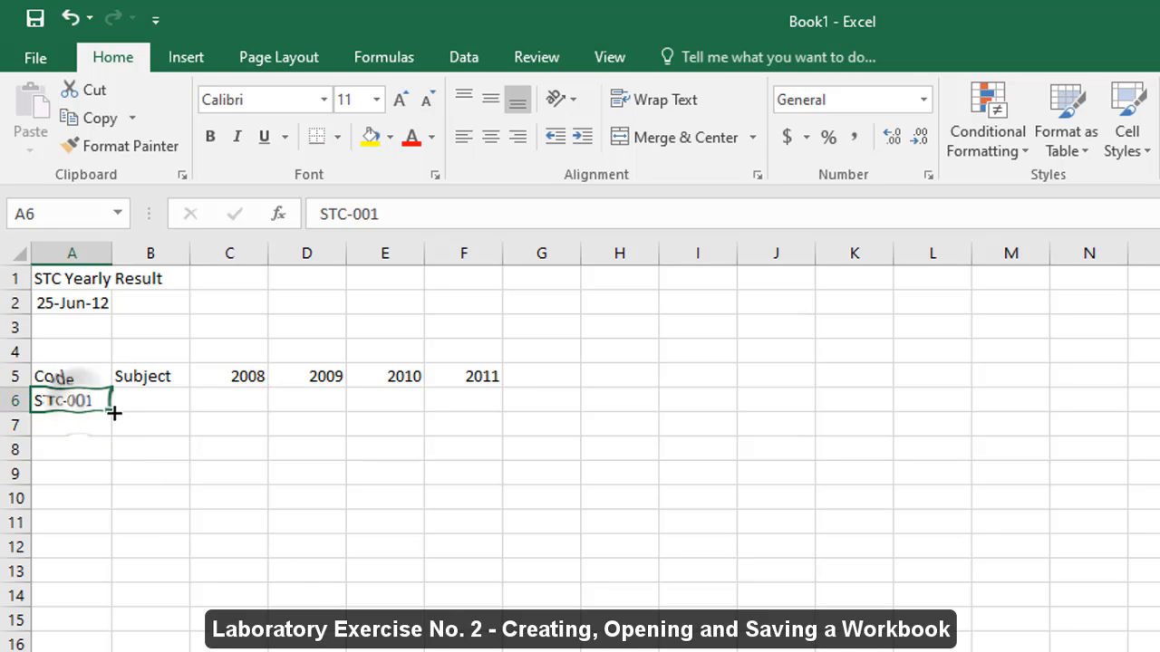
drag(113, 412, 114, 505)
Fill in row 6 with the subject English and the results 85 for 2008 and 88 for 2009.
click(170, 407)
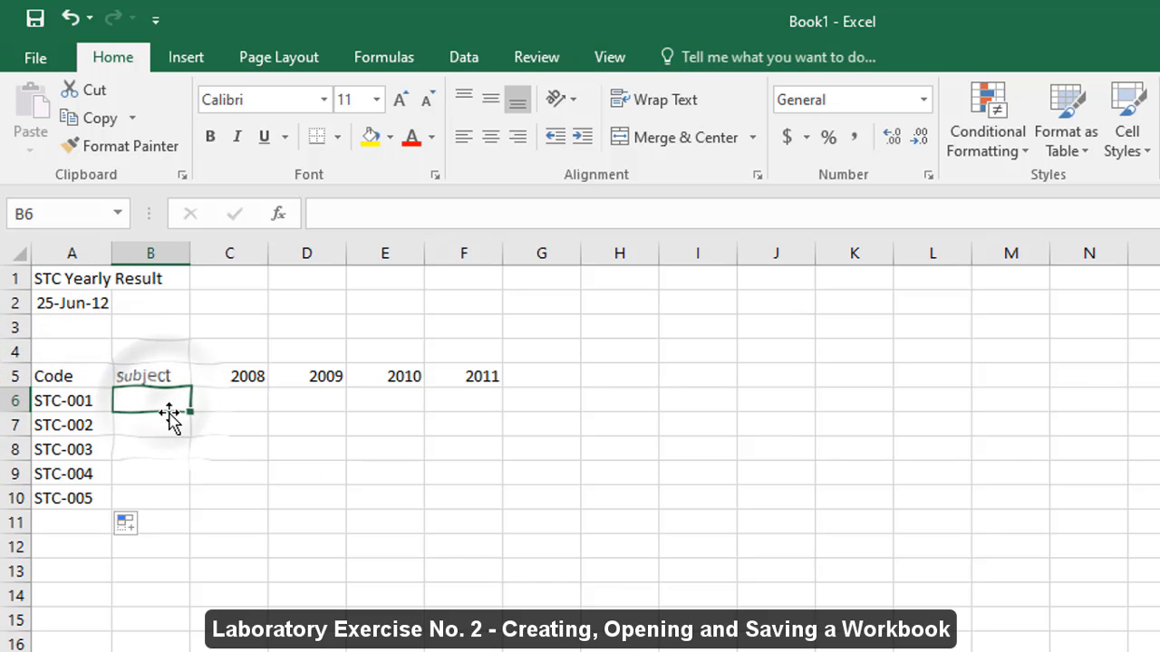
text(eNGLISH)
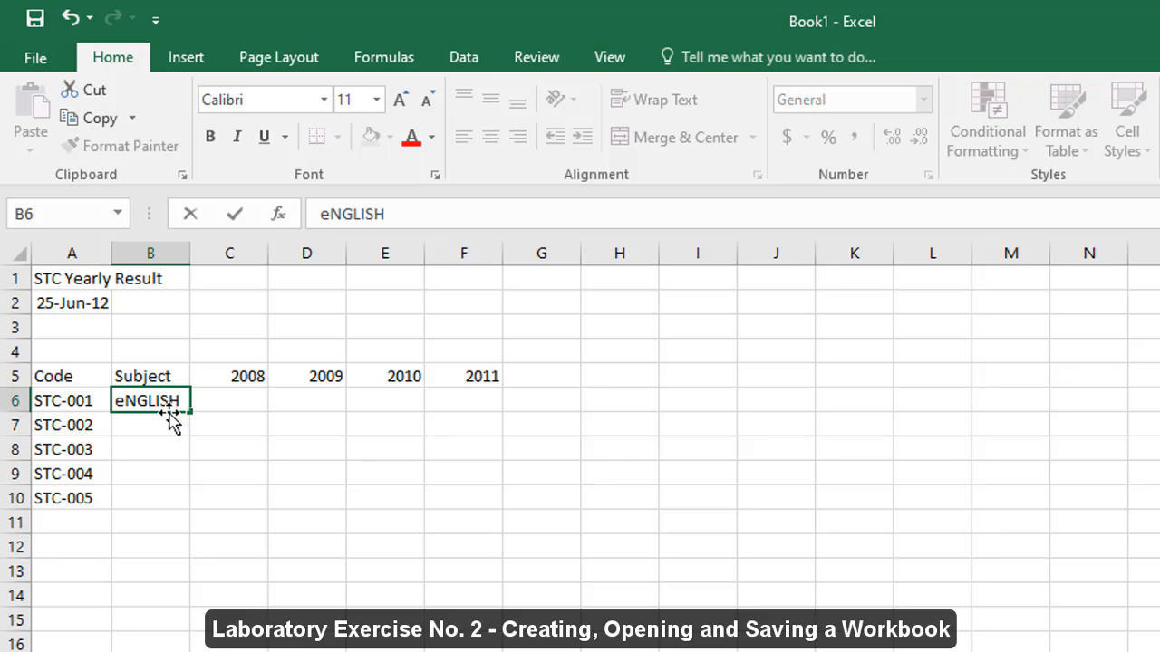
key(Tab)
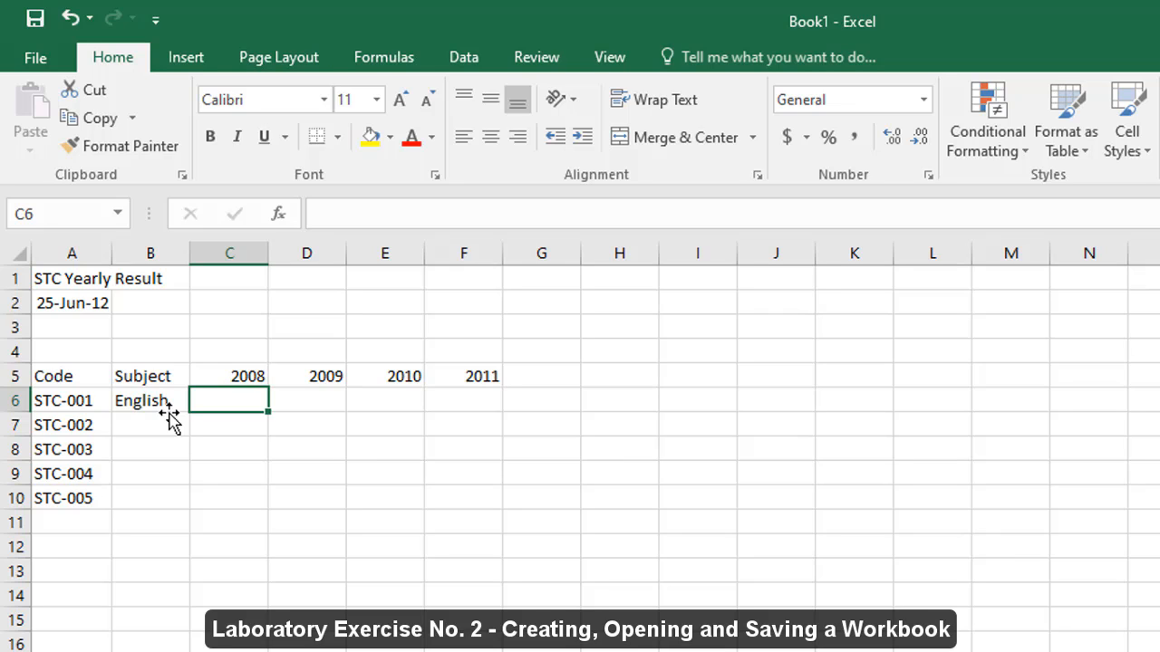
text(85)
key(Tab)
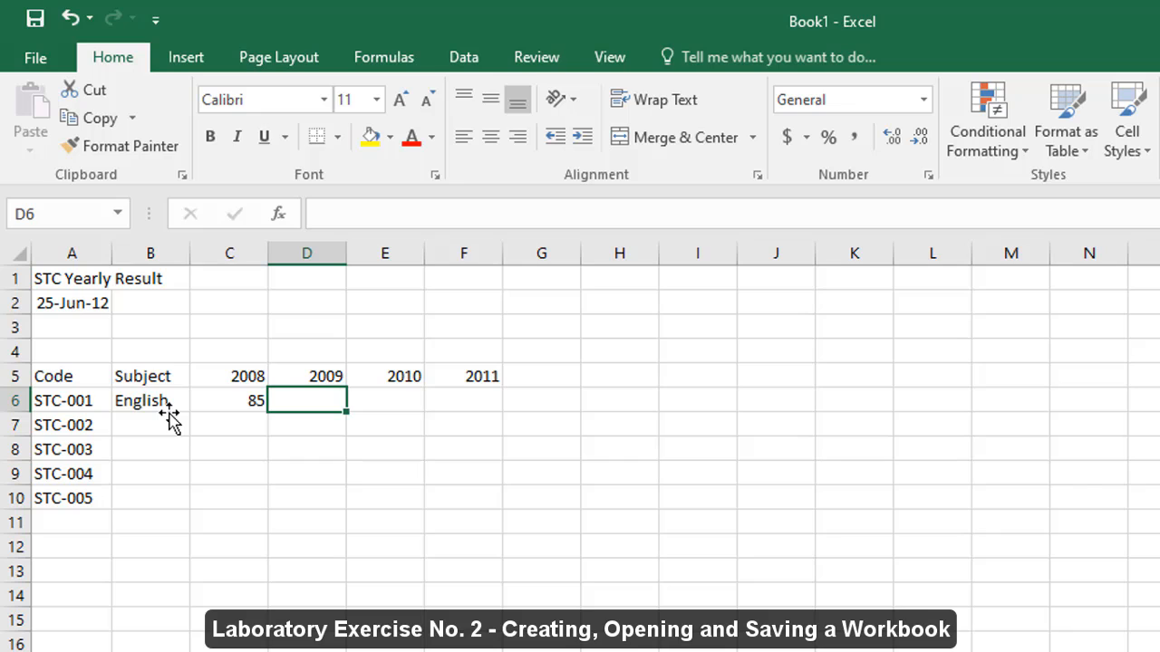
text(88)
key(Return)
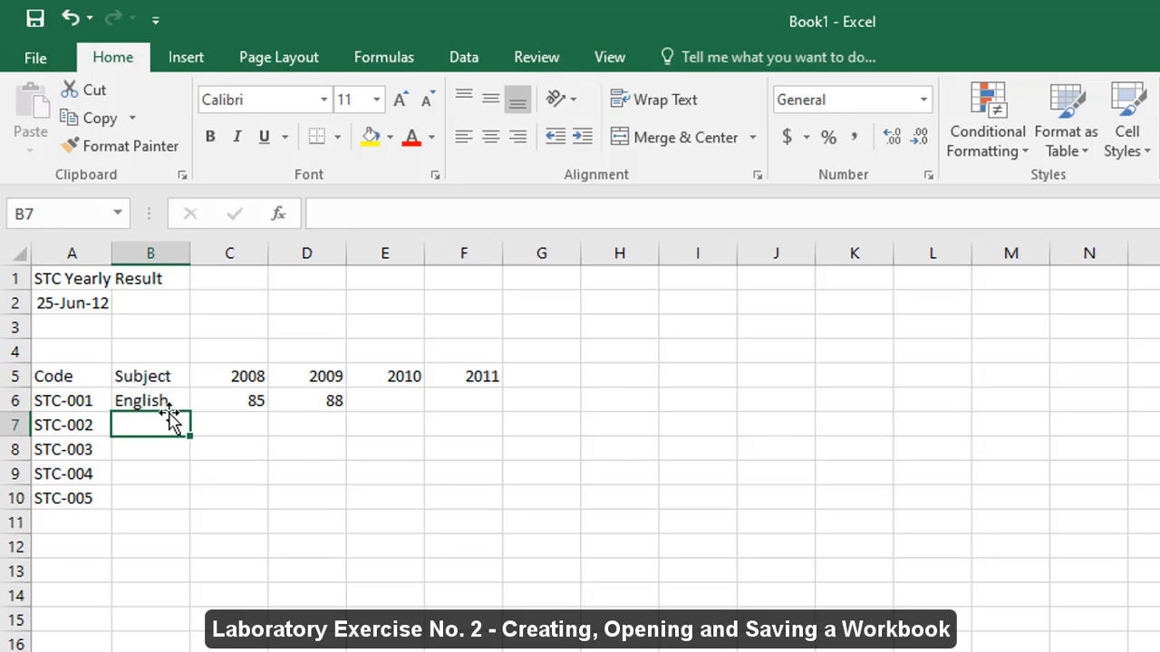
Fill in row 7 with the subject Math and the results 90 for 2008 and 86 for 2009.
text(Math)
key(Tab)
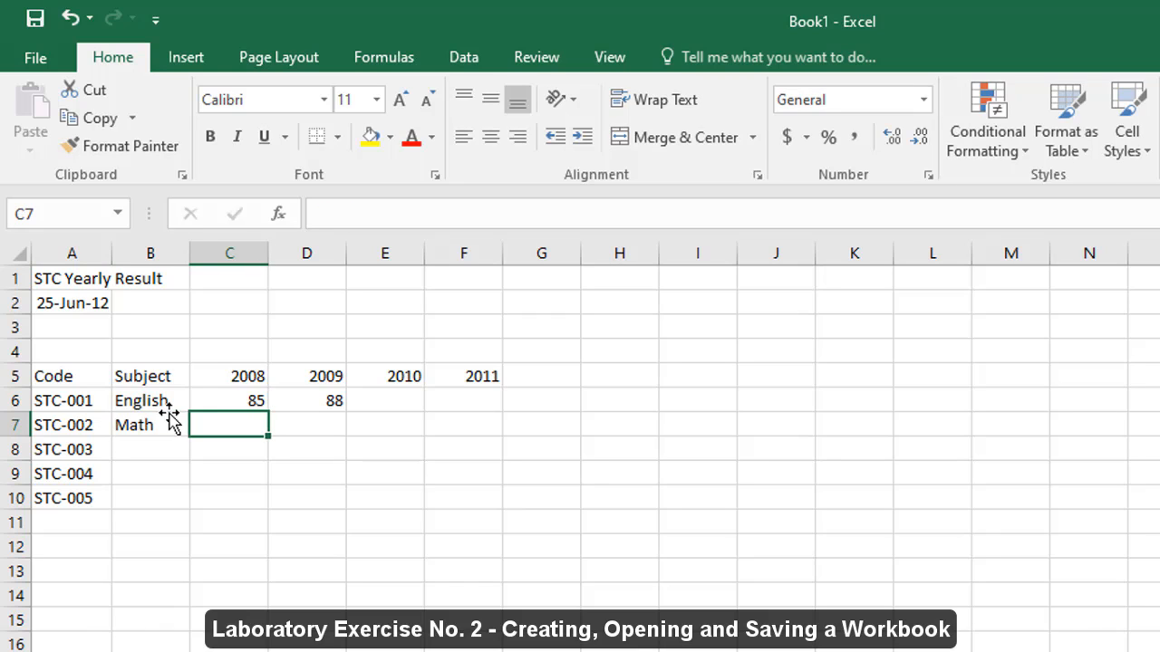
text(90)
key(Tab)
text(86)
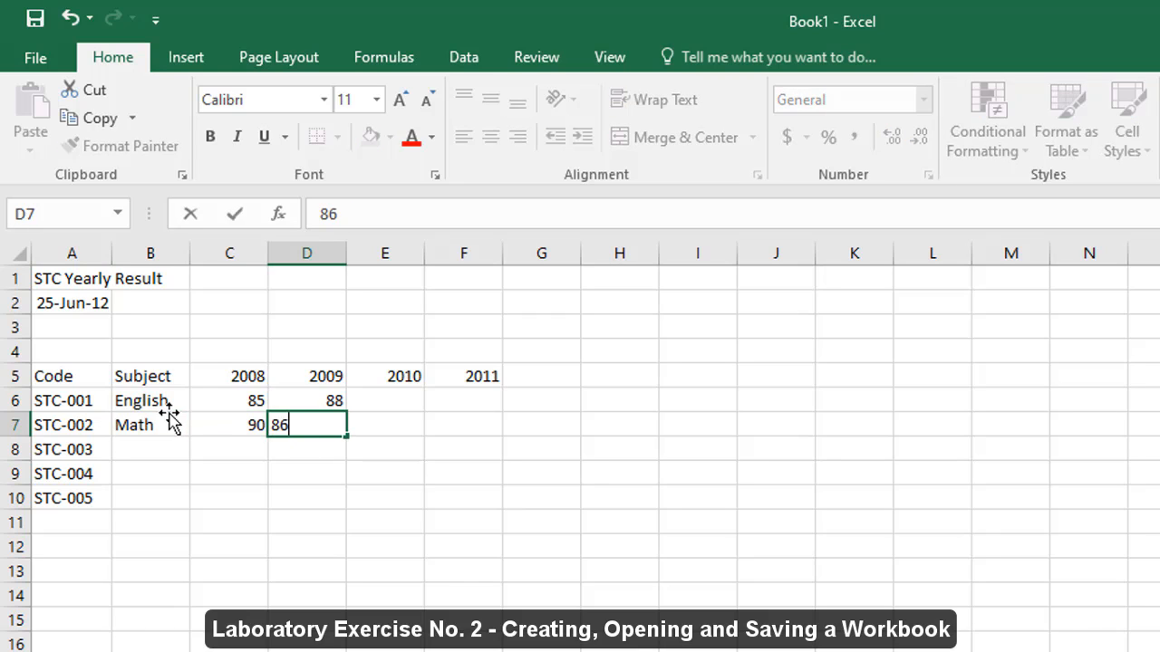
key(Return)
Fill in row 8 with the subject Computer and the results 95 for 2008 and 90 for 2009.
text(Computerq)
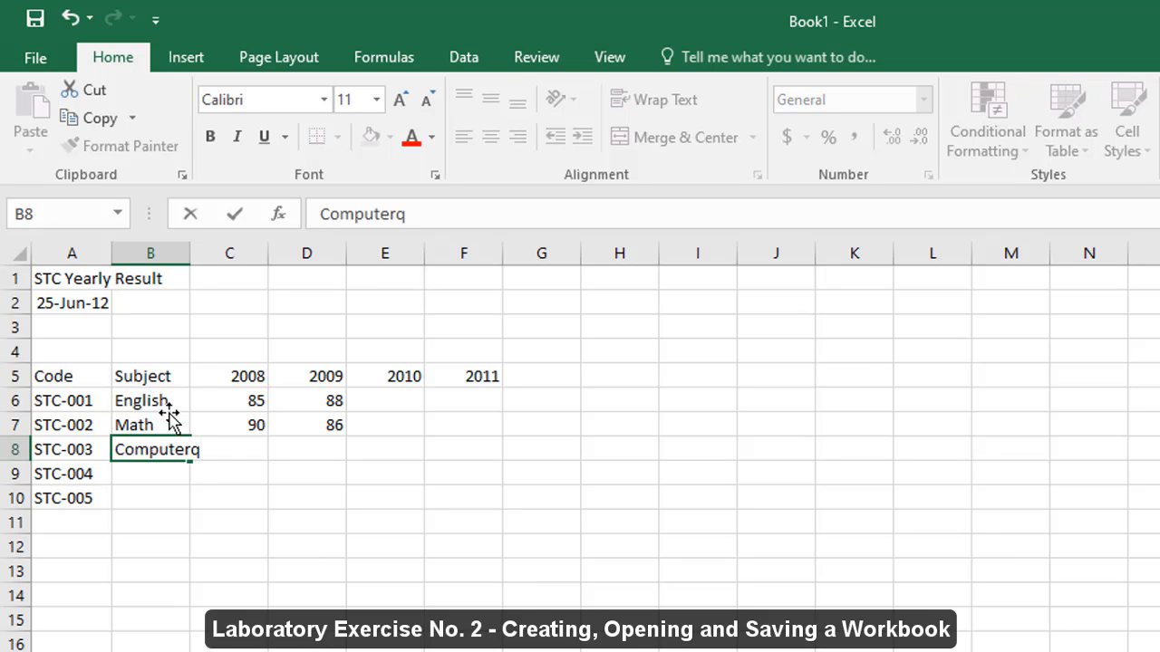
key(BackSpace)
key(Tab)
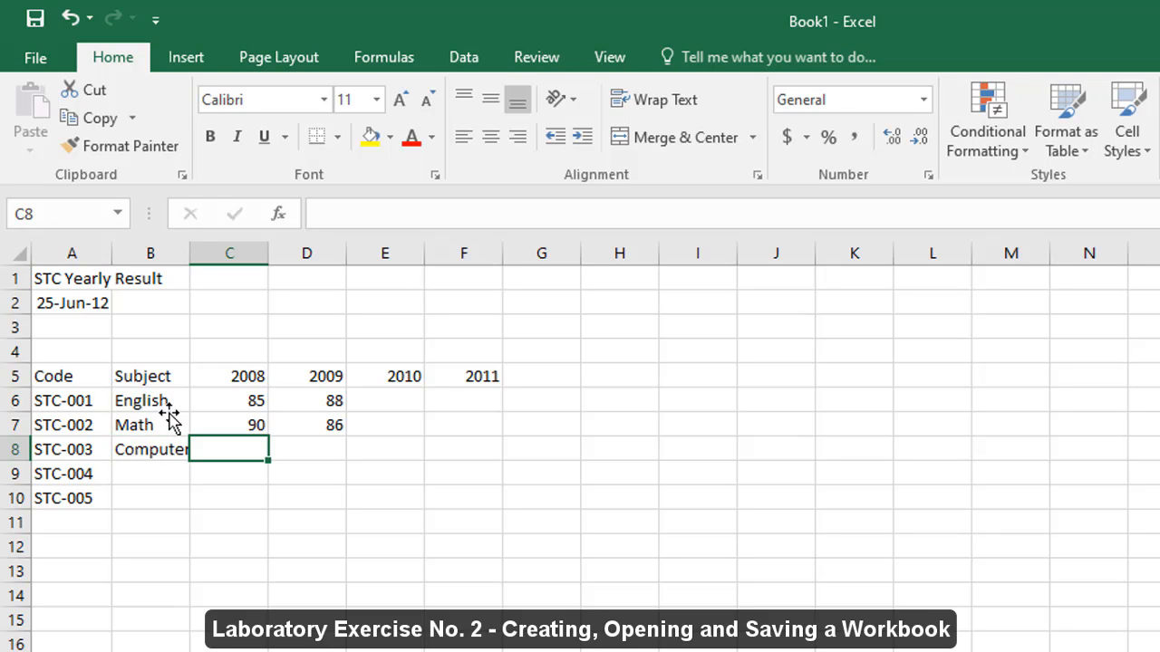
text(95)
key(Tab)
text(90)
key(Return)
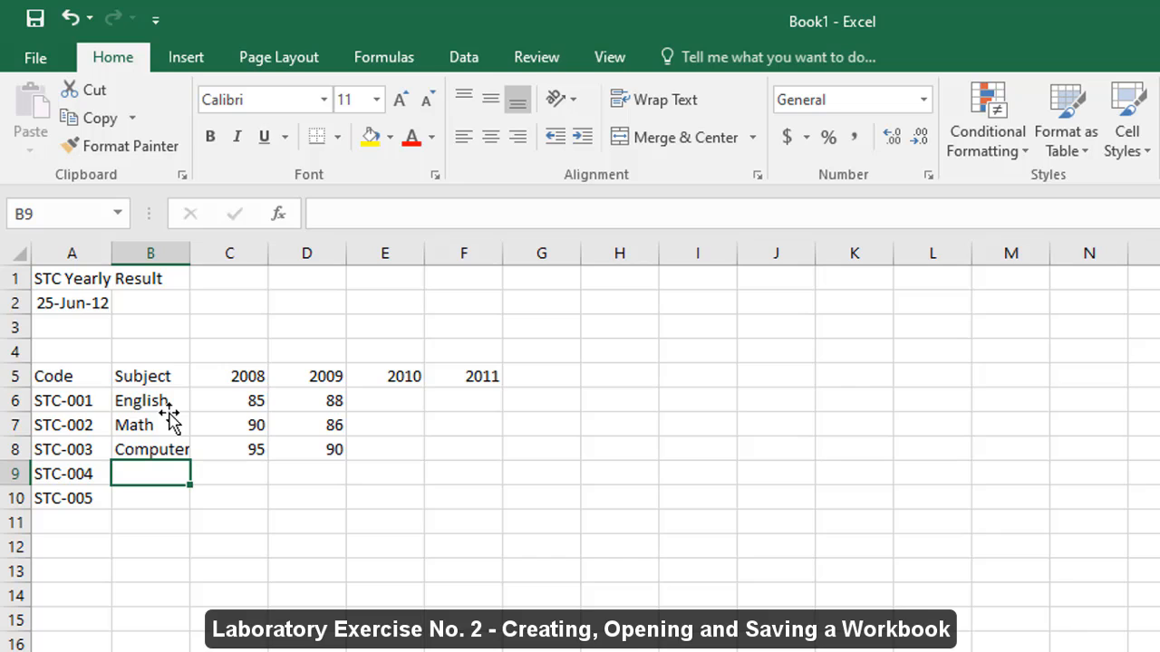
Fill in row 9 with the subject Science and the results 88 for 2008 and 92 for 2009.
text(Science)
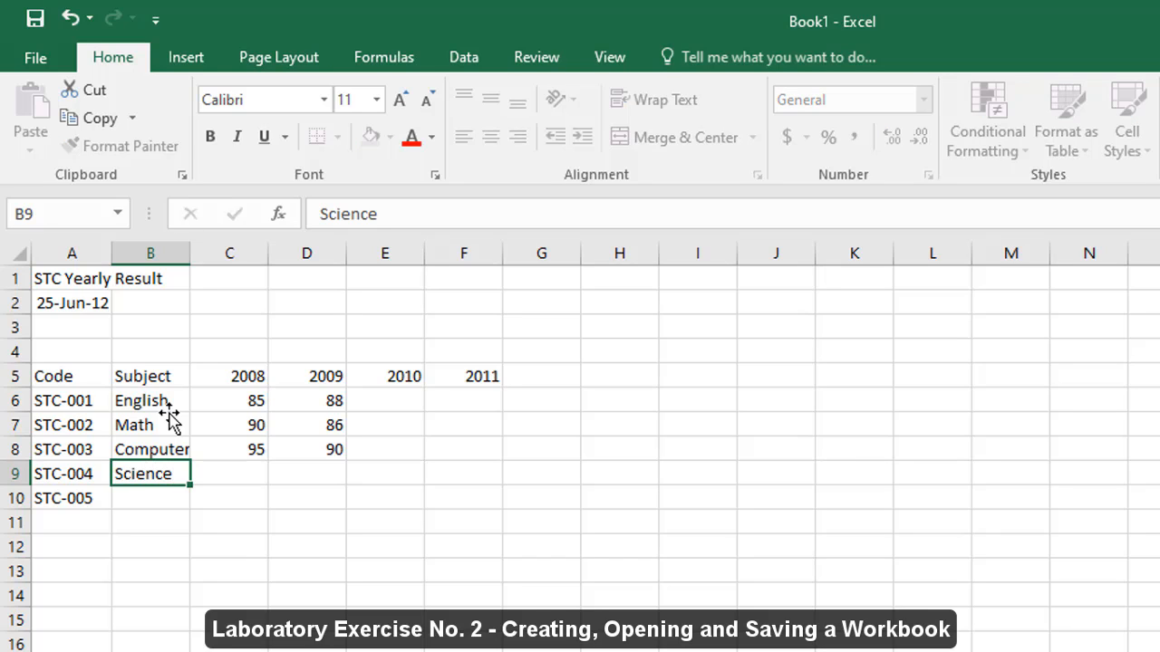
key(Tab)
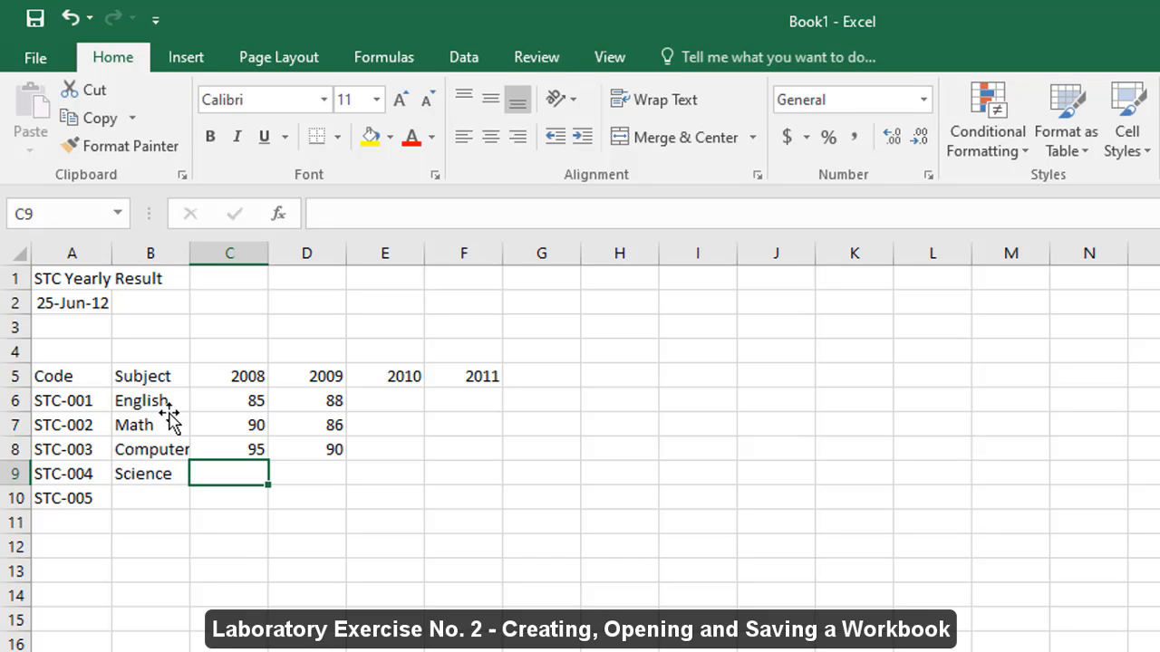
text(88)
key(Tab)
text(92)
key(Return)
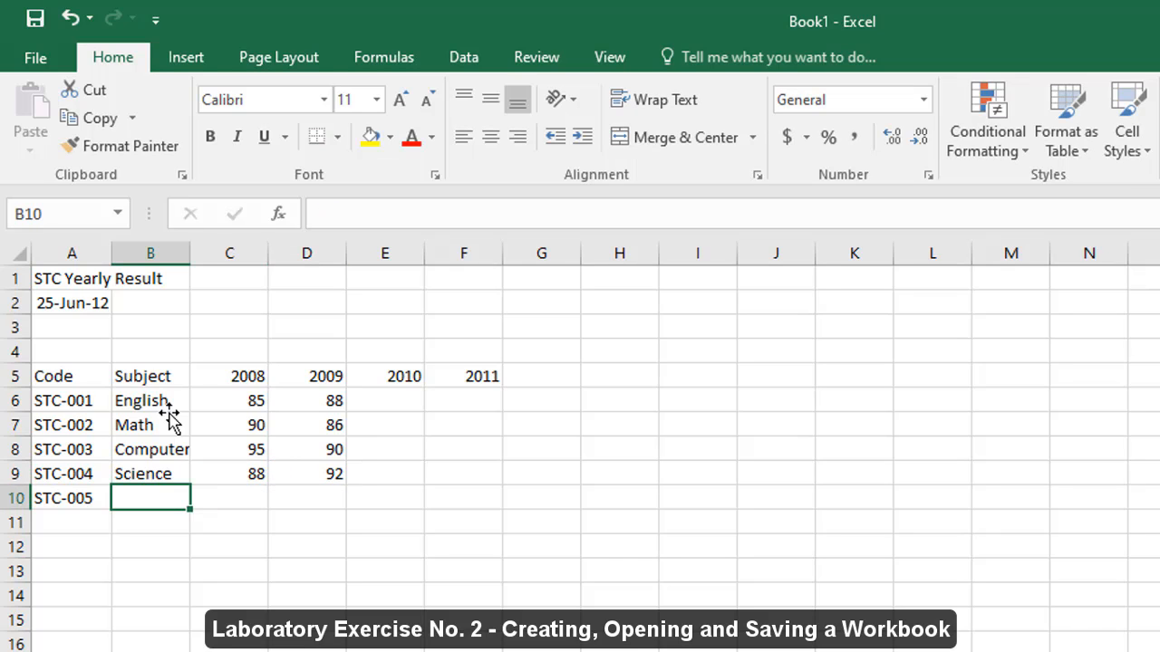
Fill in row 10 with the subject PE and the results 92 for 2008 and 92 for 2009.
text(PE)
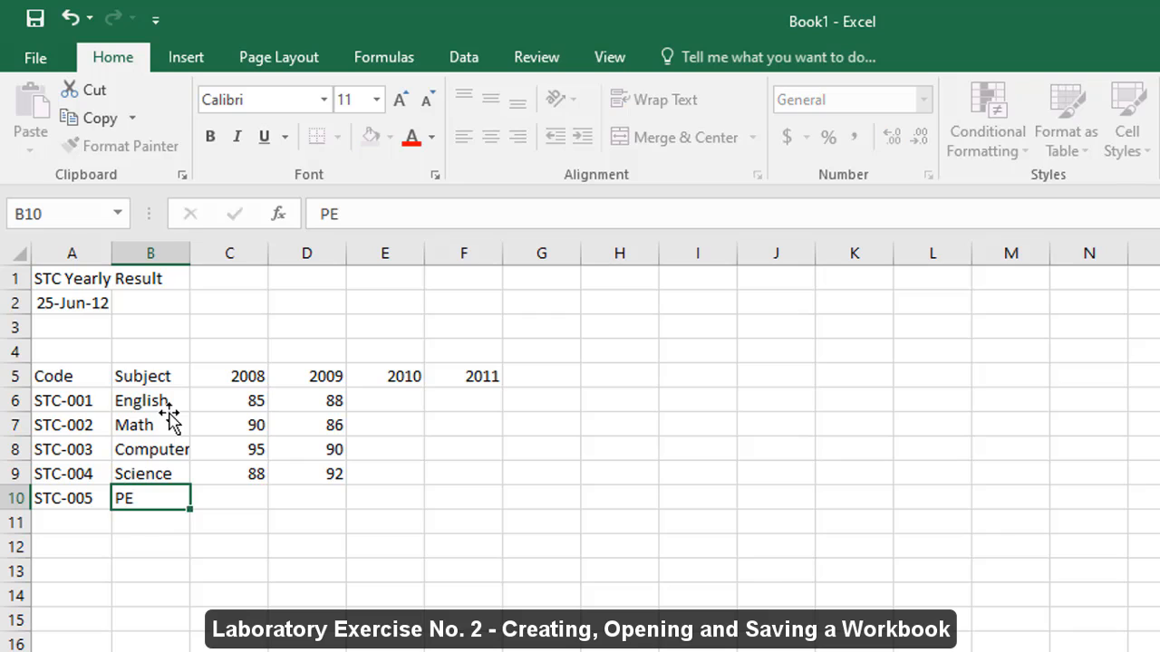
key(Tab)
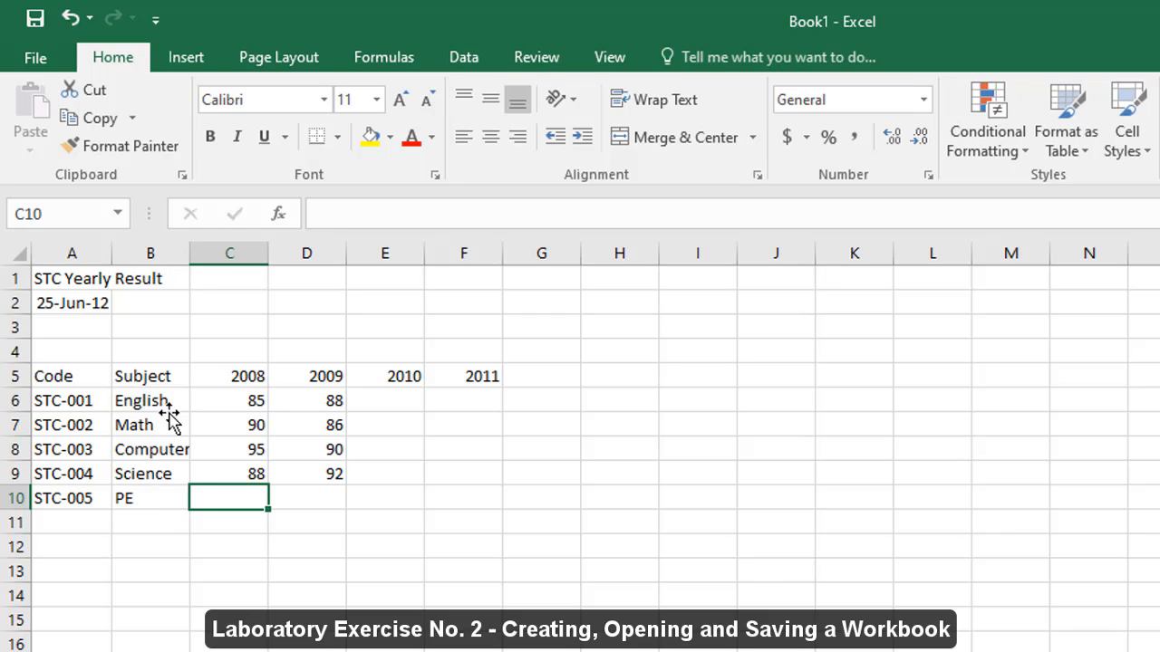
text(92)
key(Tab)
text(92)
key(Return)
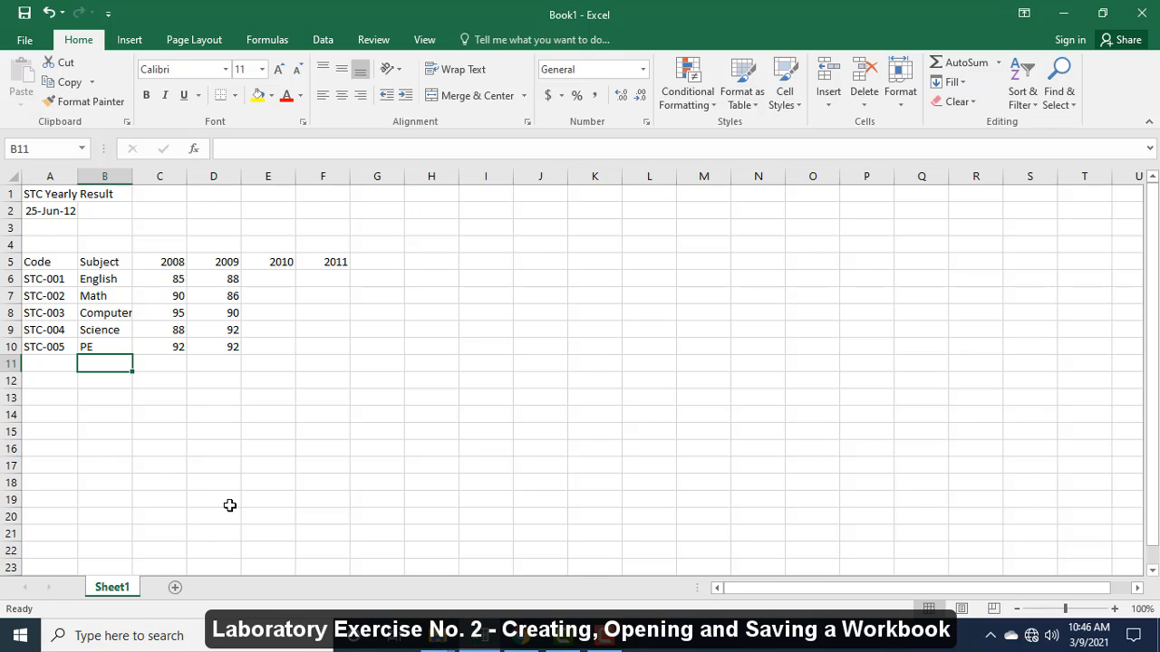
Rename the worksheet Sheet1 as Result.
right_click(123, 587)
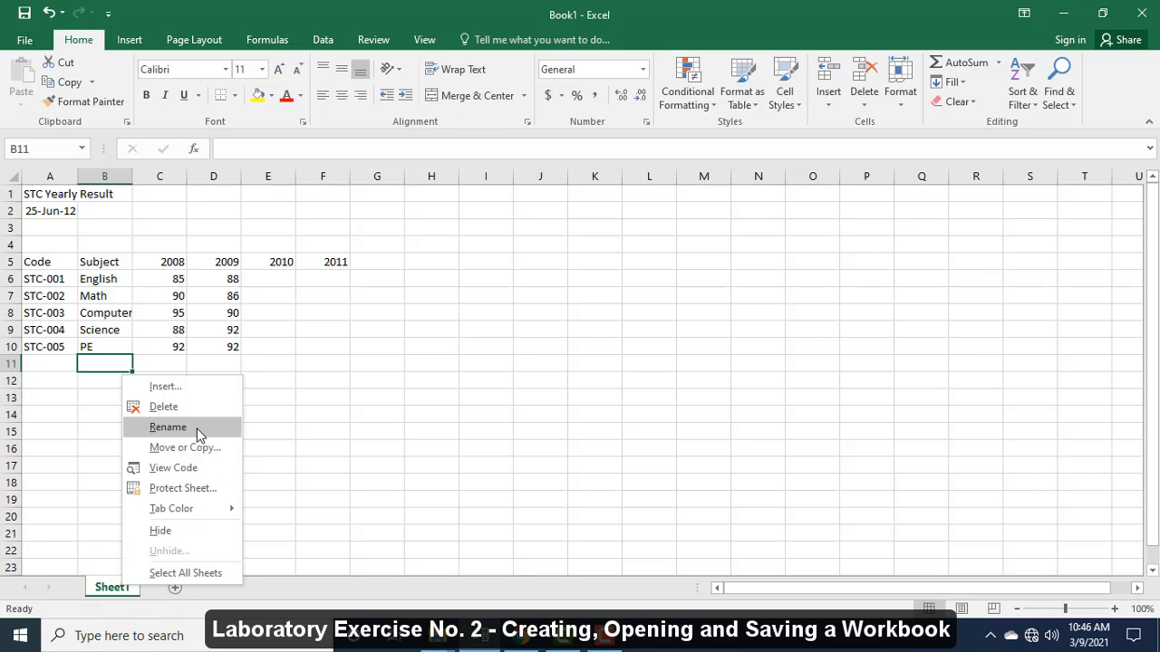
click(362, 424)
double_click(106, 588)
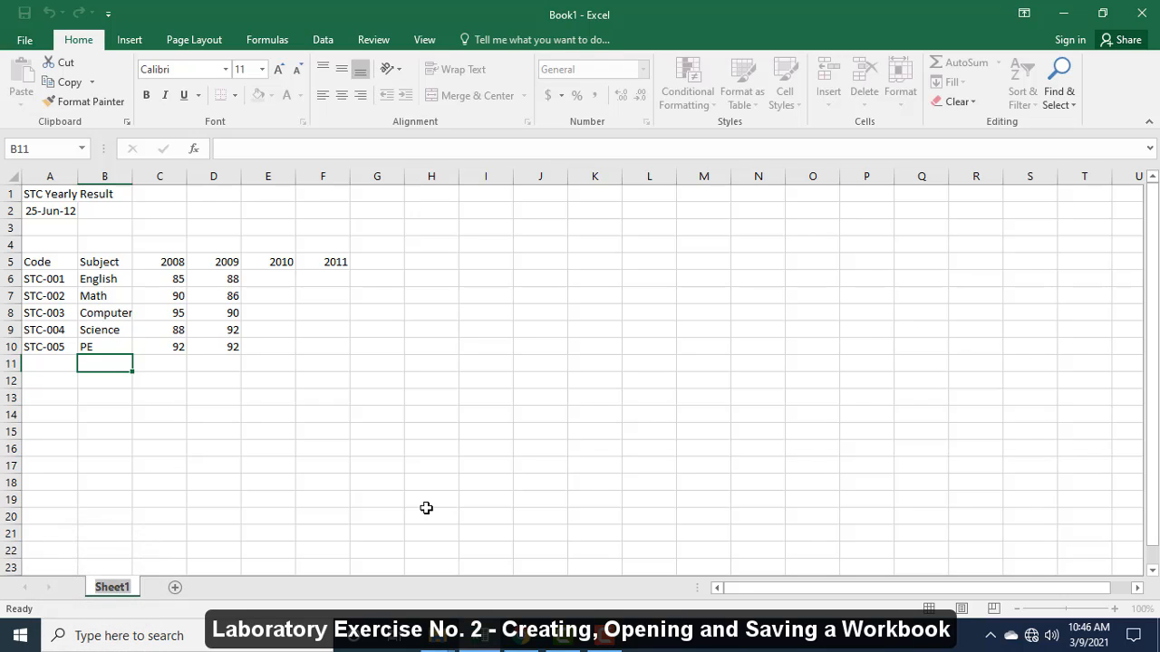
text(Result)
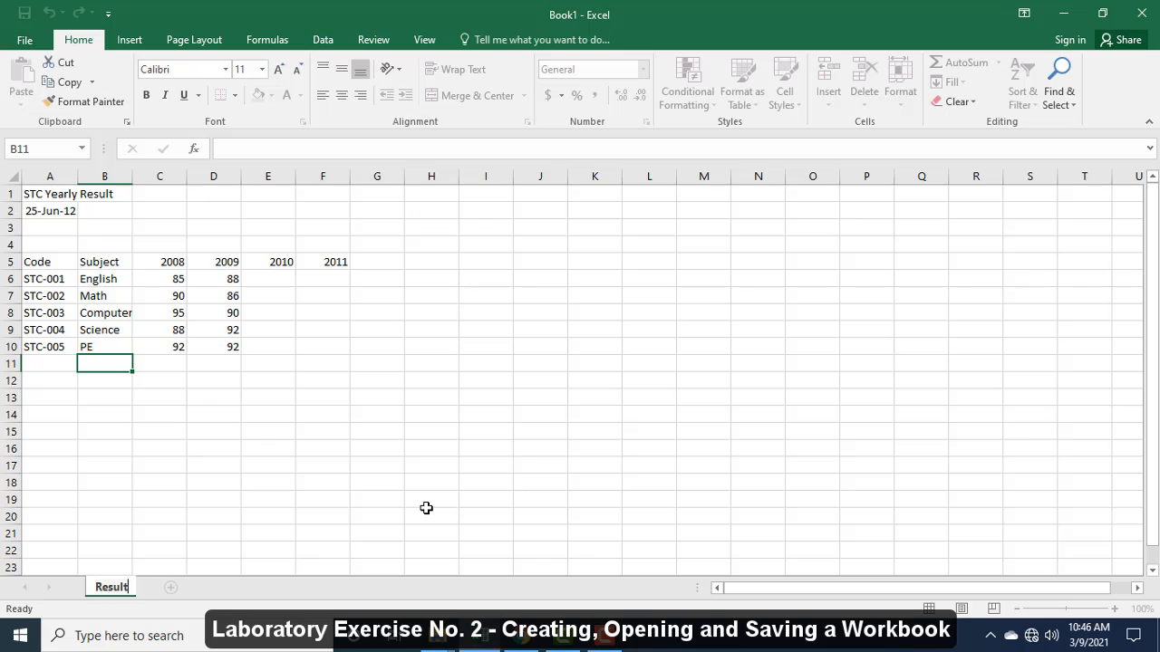
key(Return)
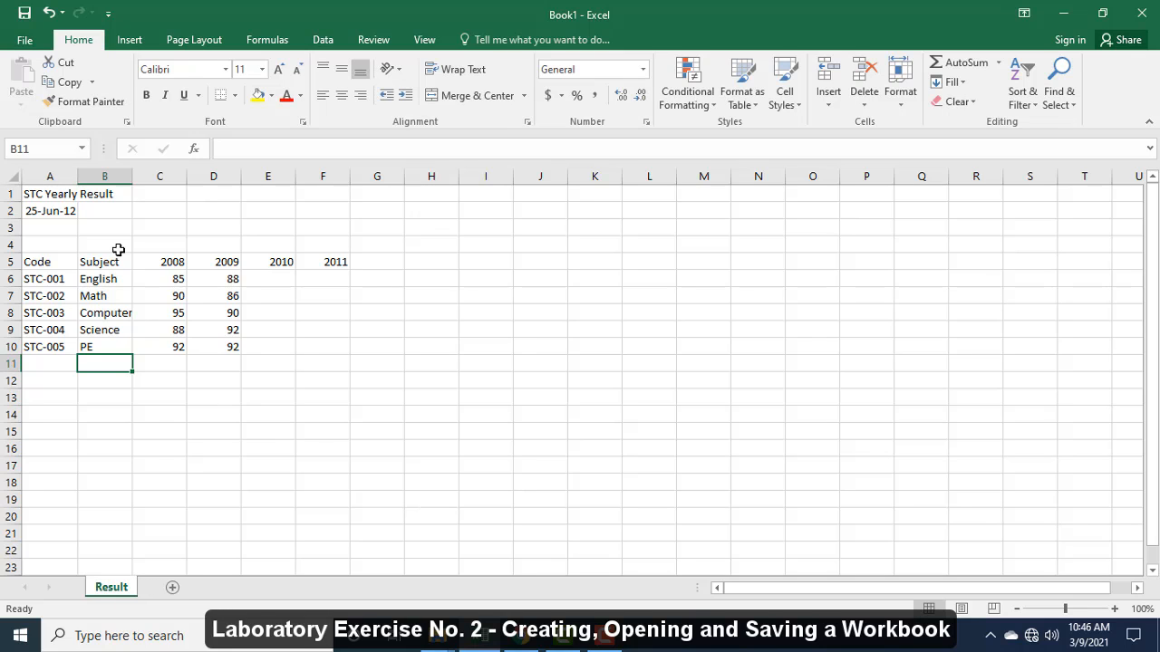
Start saving the workbook and choose the first folder on Local Disk (F:) as its location.
click(25, 13)
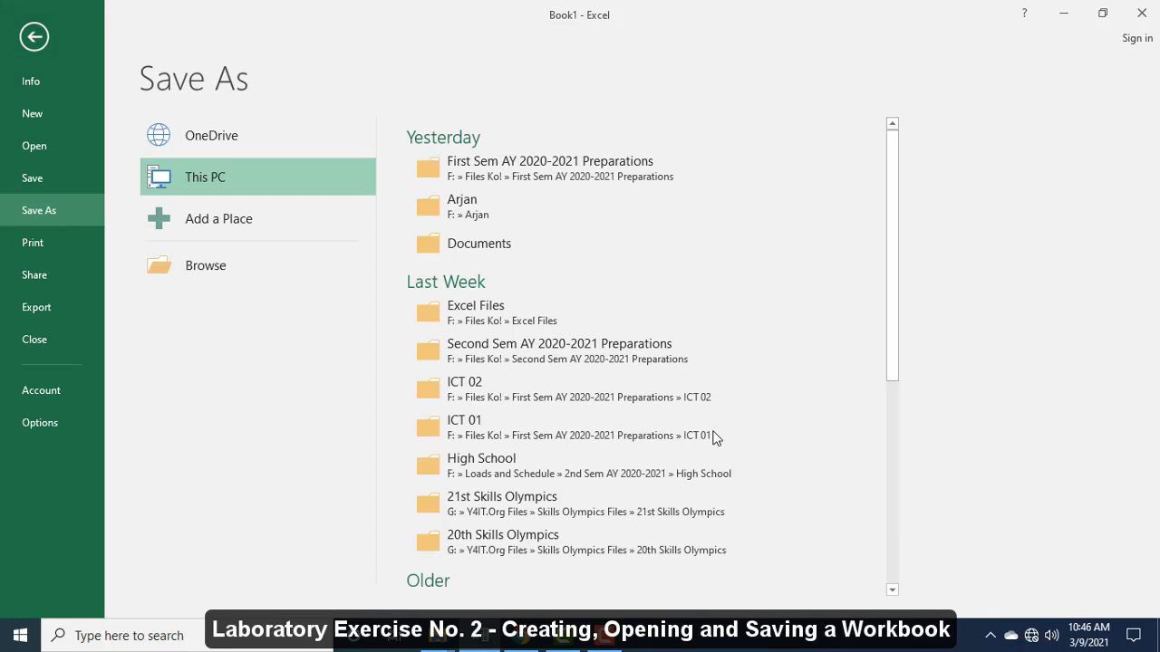
click(185, 264)
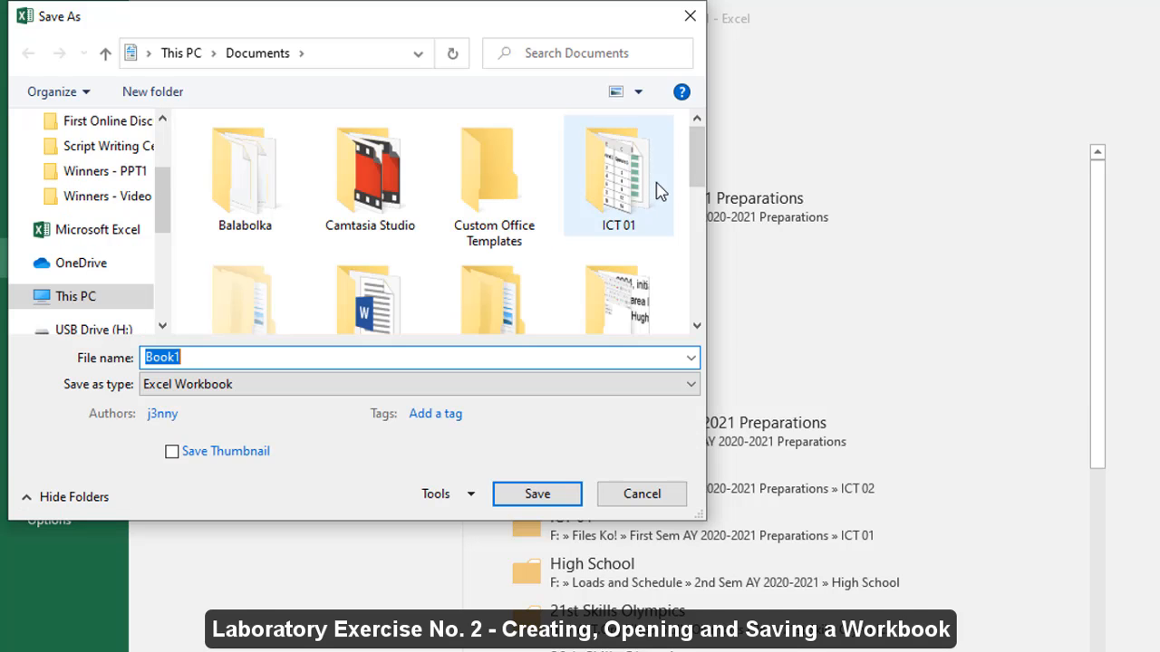
drag(163, 204, 184, 258)
click(127, 221)
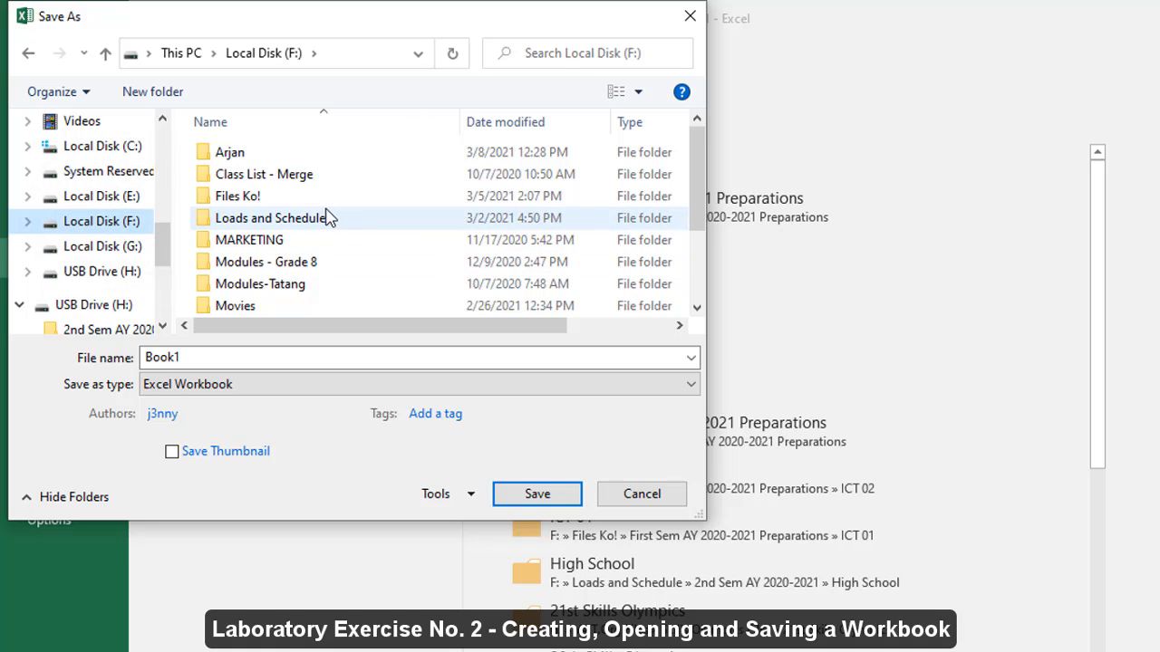
double_click(279, 160)
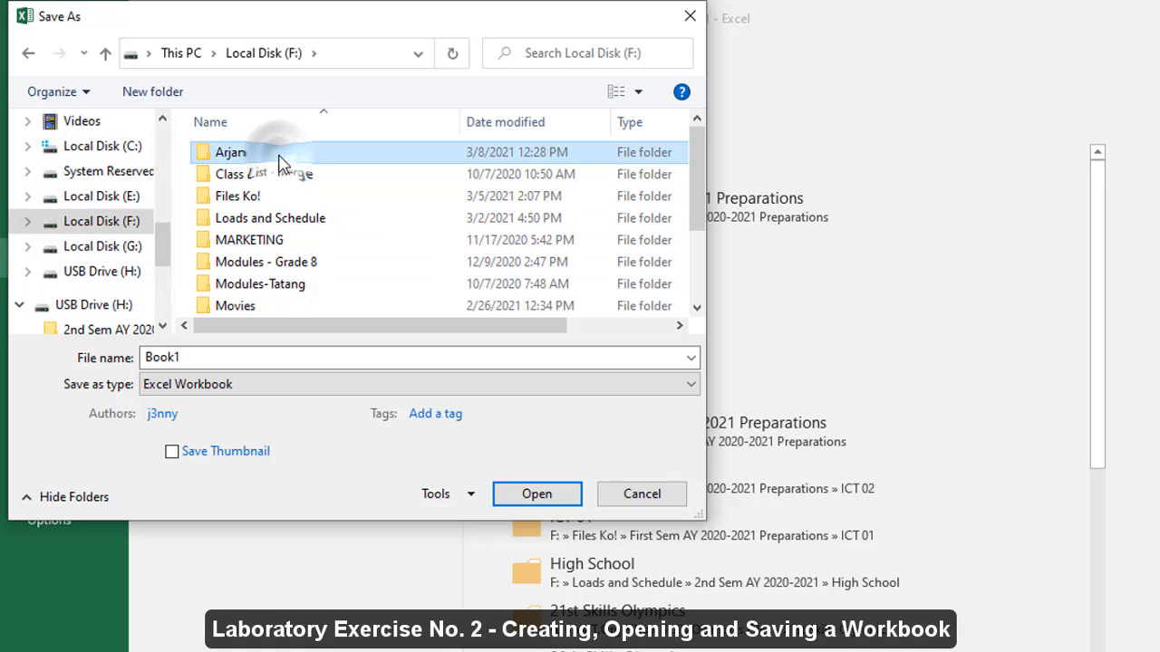
Replace the file name Book1 with Comp2, a hyphen and the student's surname.
double_click(271, 357)
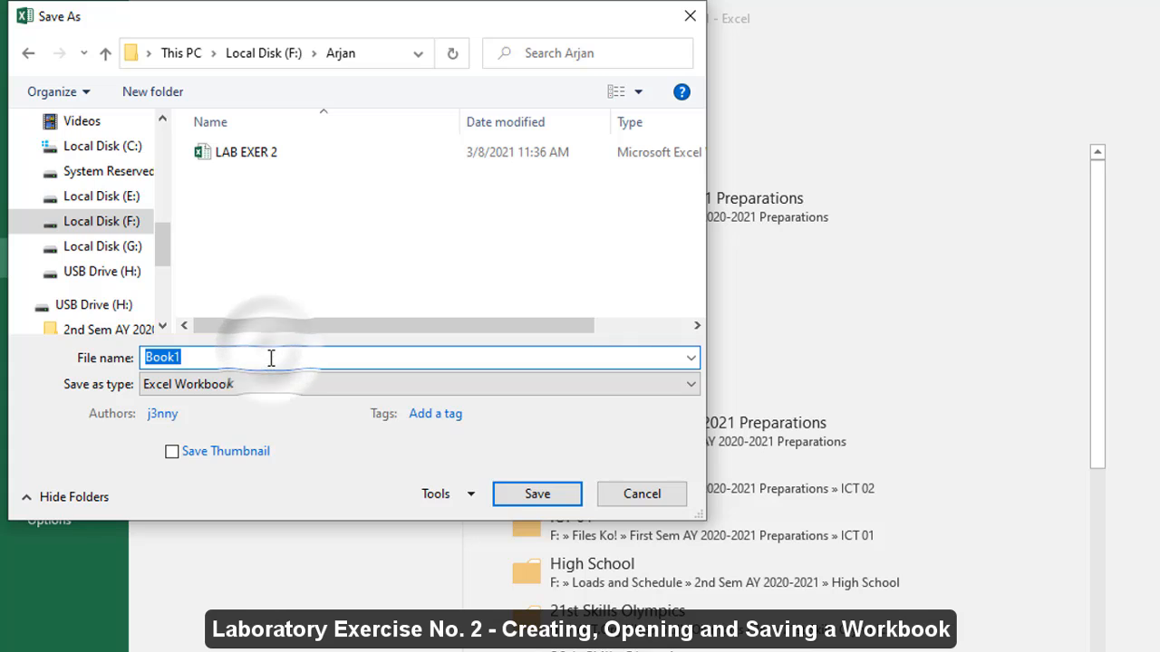
text(Lab)
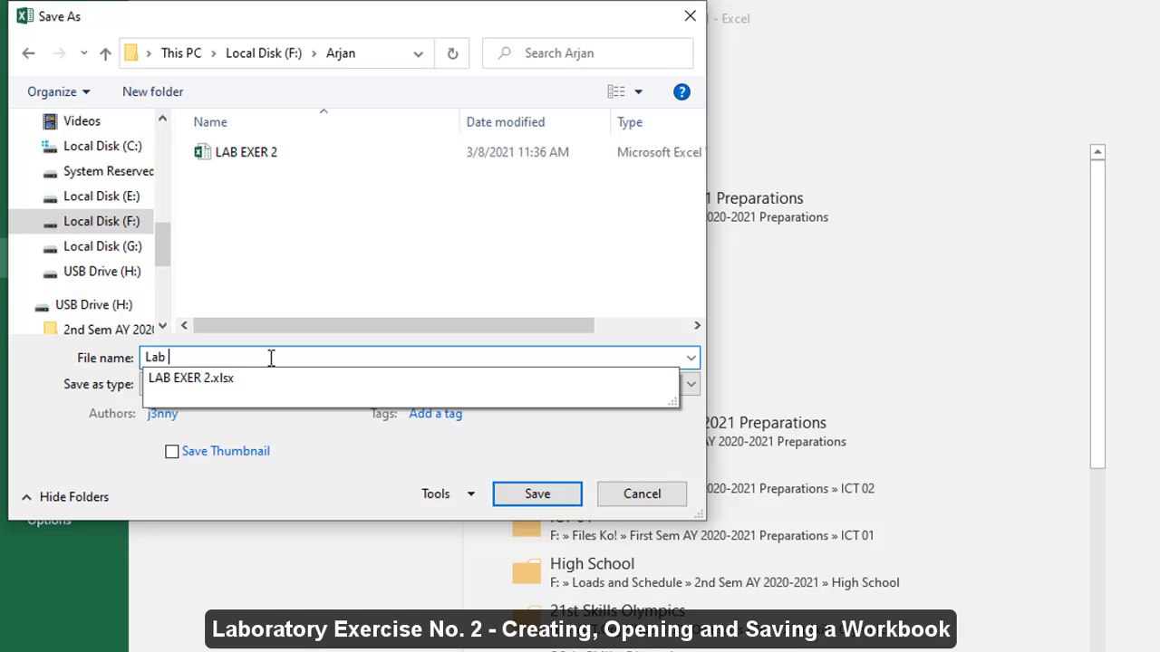
key(BackSpace)
key(BackSpace)
key(BackSpace)
text(Co)
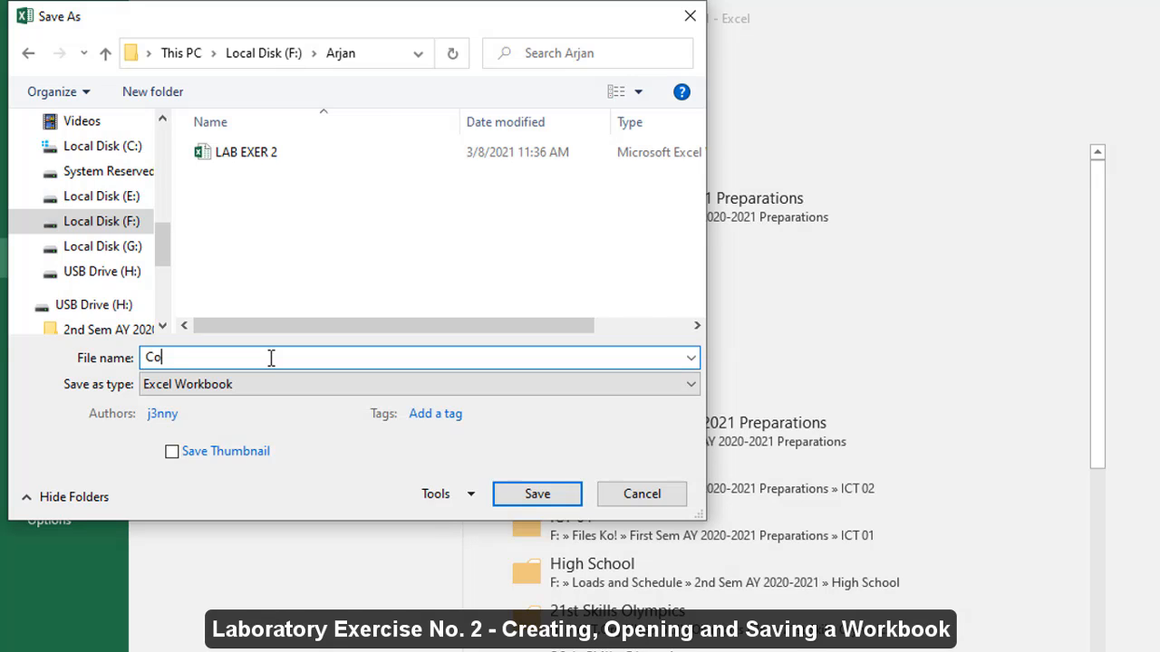
text(mp2-Masgong)
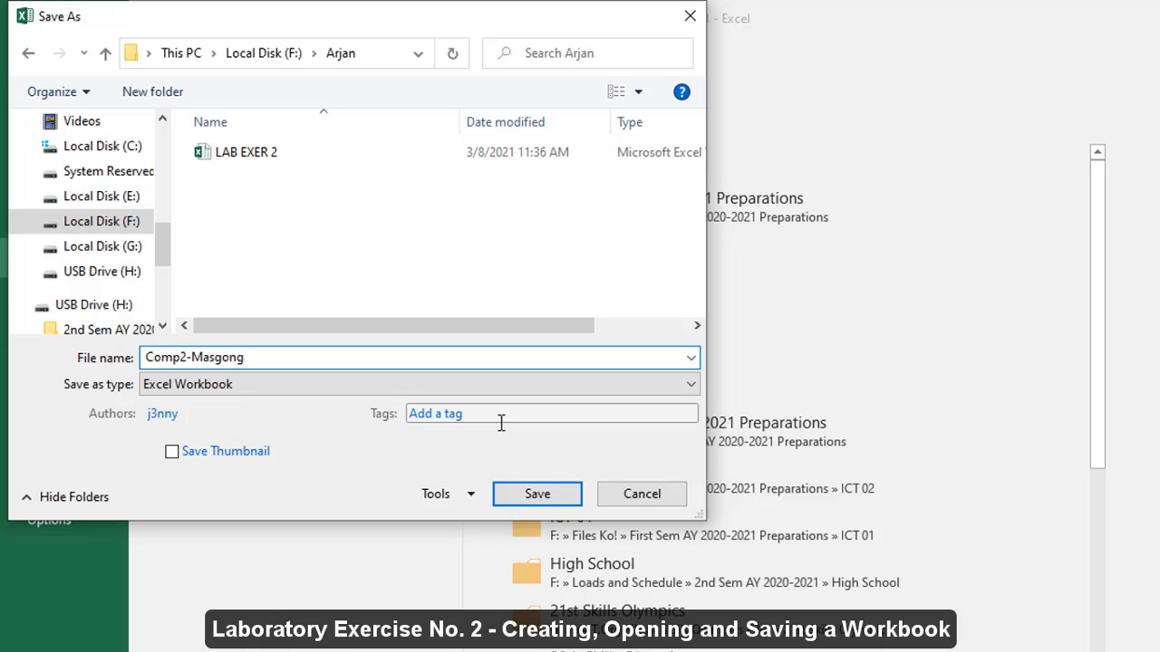
Set and confirm a password to open the workbook in the general save options, and save the file.
click(435, 497)
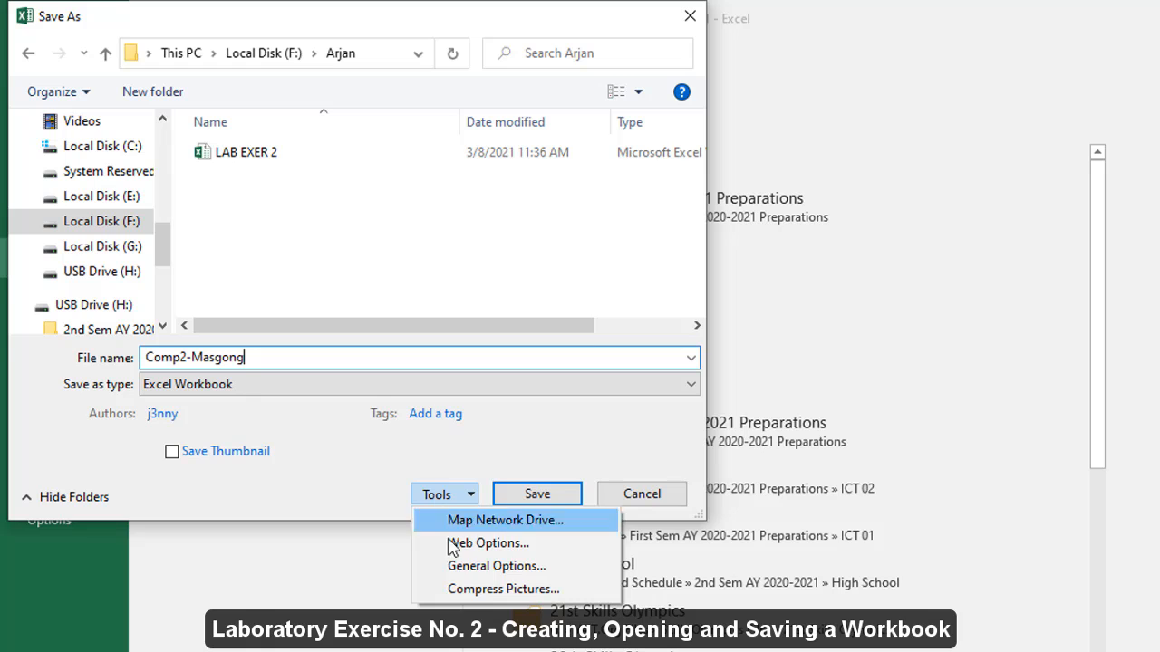
click(453, 567)
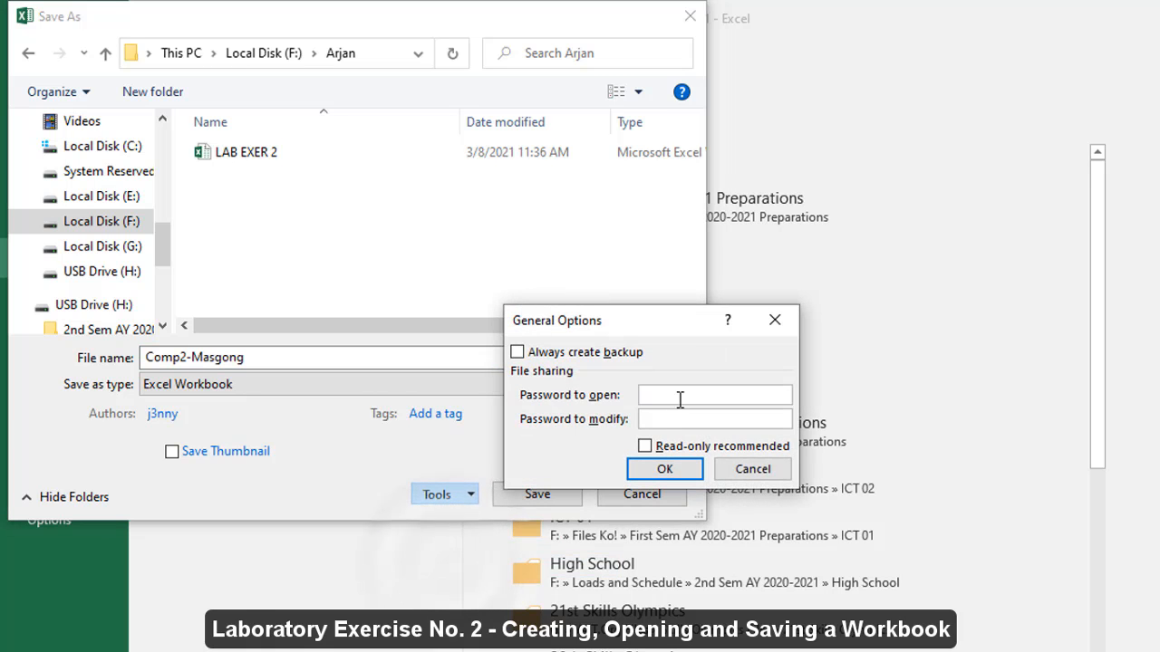
text(•••)
key(Return)
text(•••)
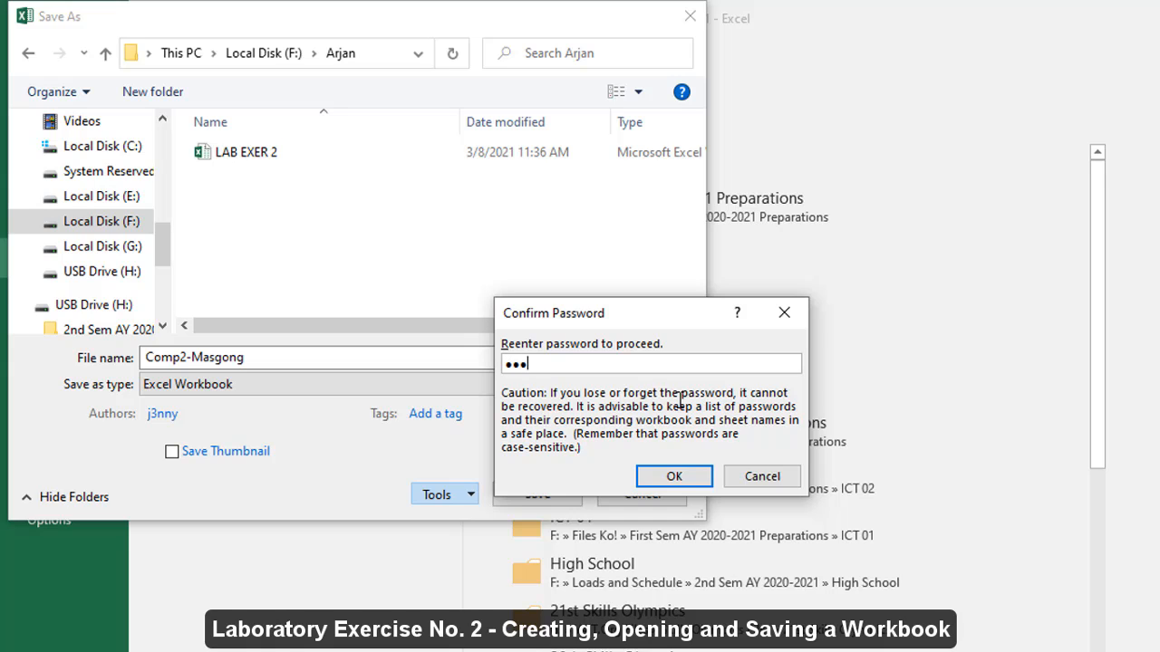
key(Return)
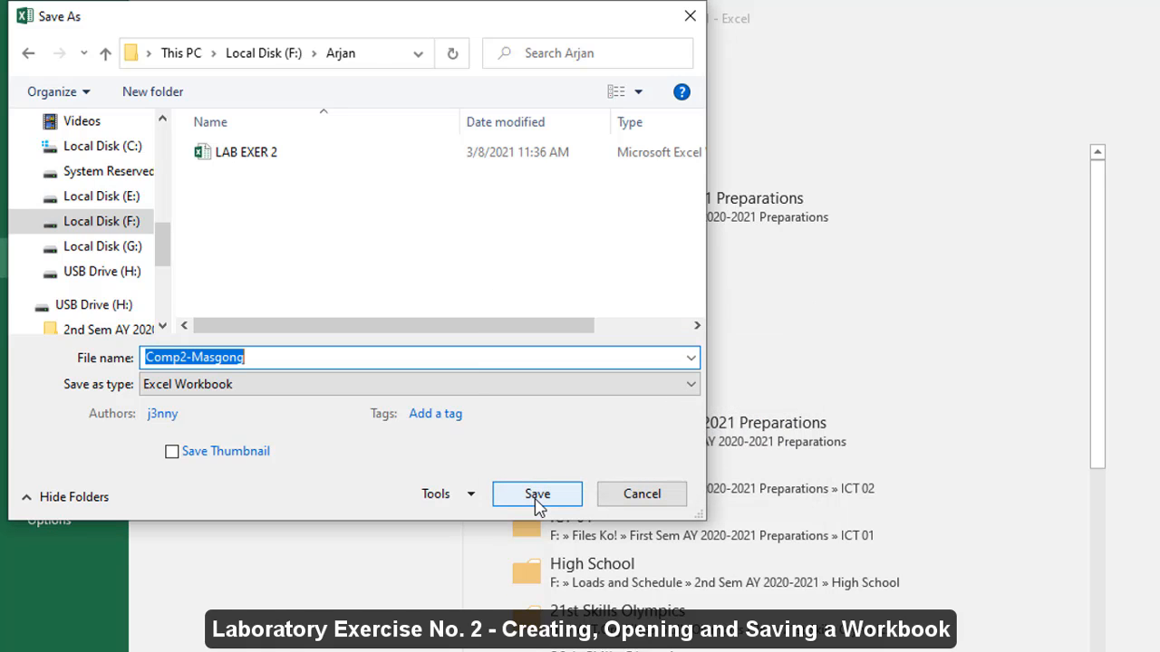
click(537, 498)
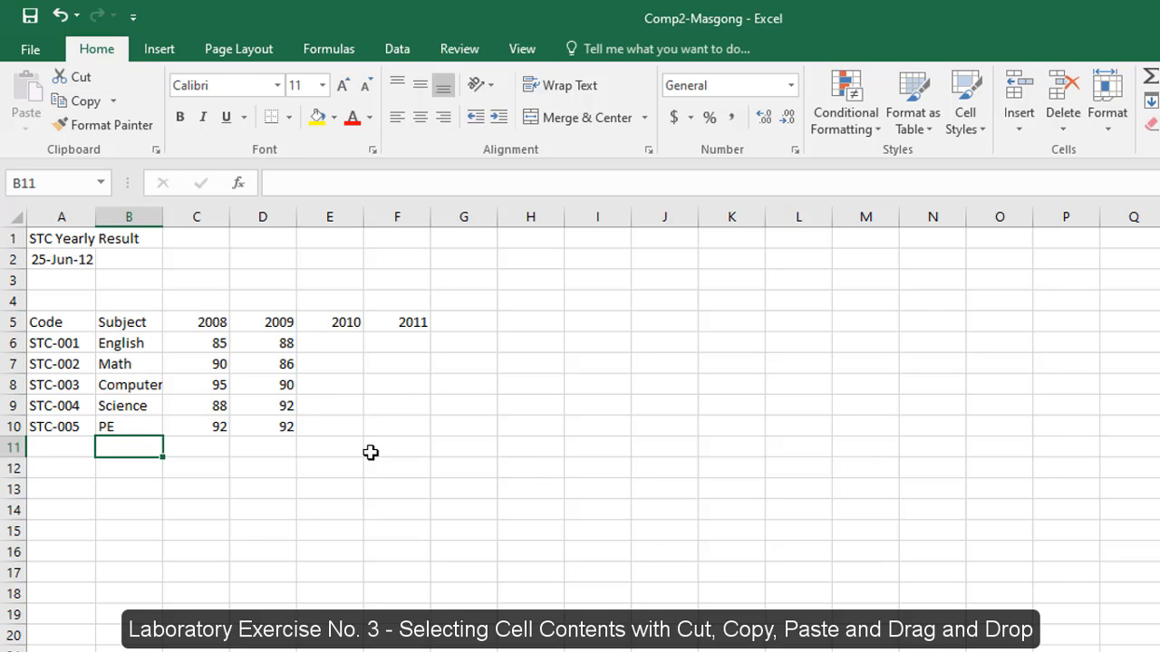
click(203, 345)
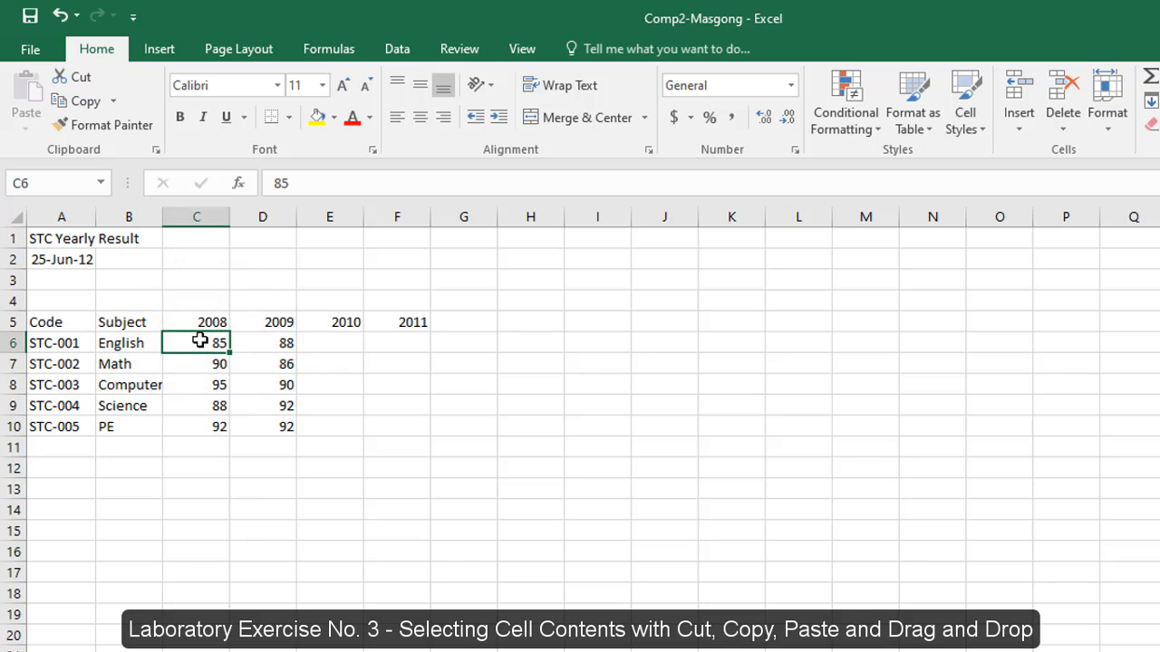
click(202, 341)
drag(205, 337, 208, 361)
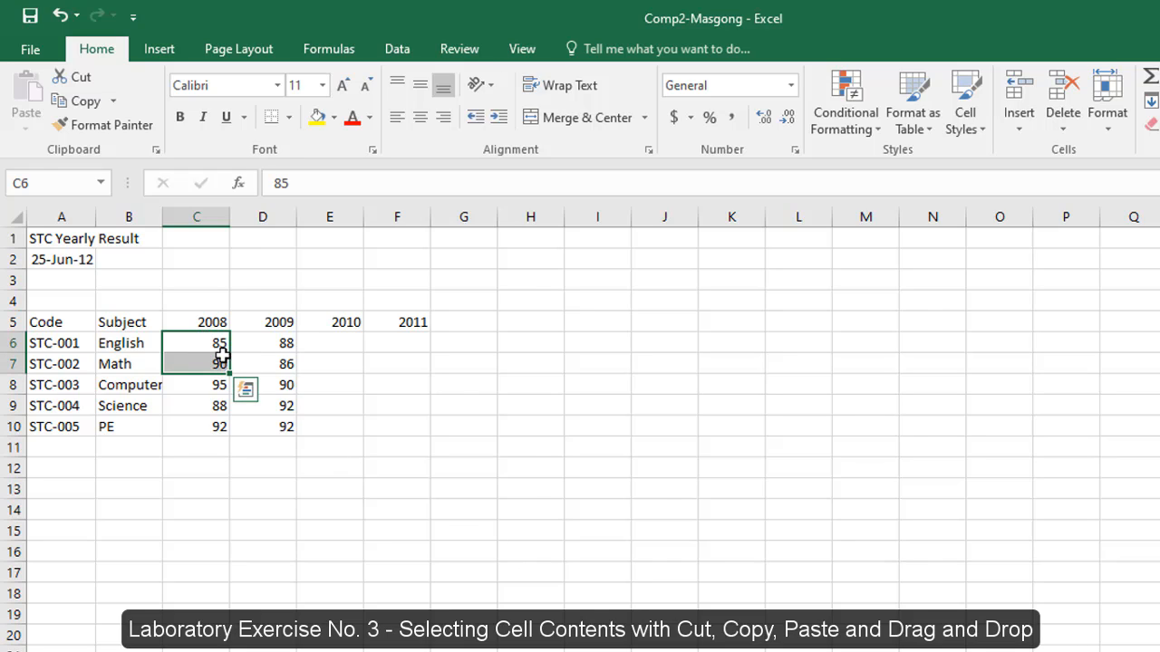
click(466, 381)
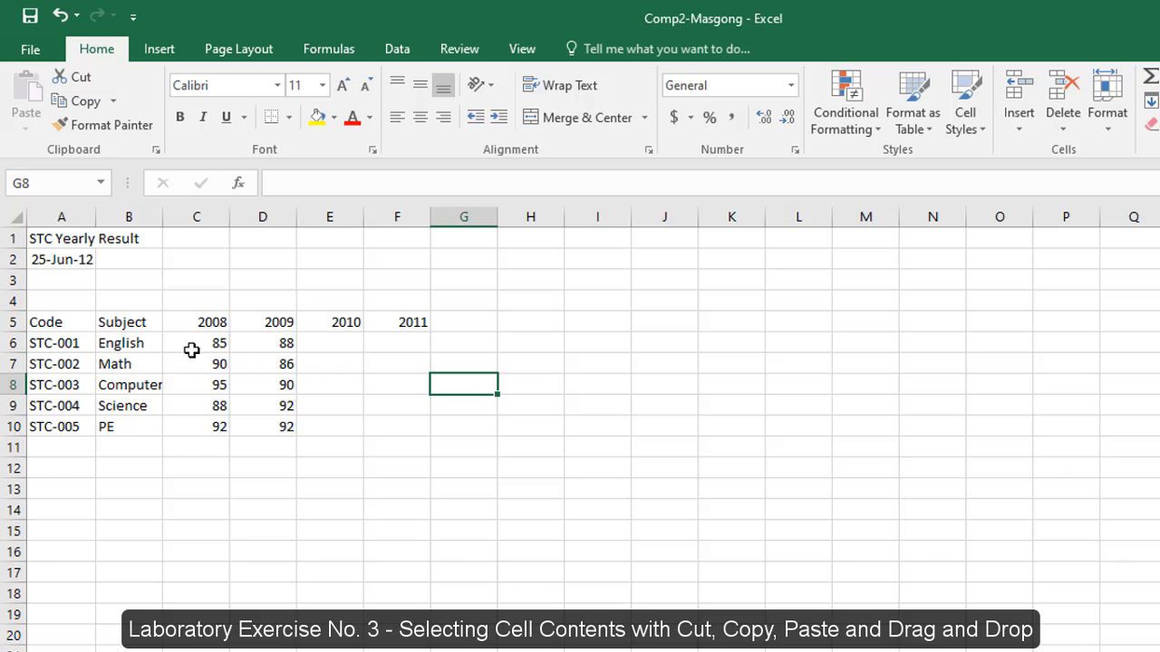
Copy the 2008 results of English and Math in C6:C7 and paste them into the 2010 column starting at E6.
click(191, 341)
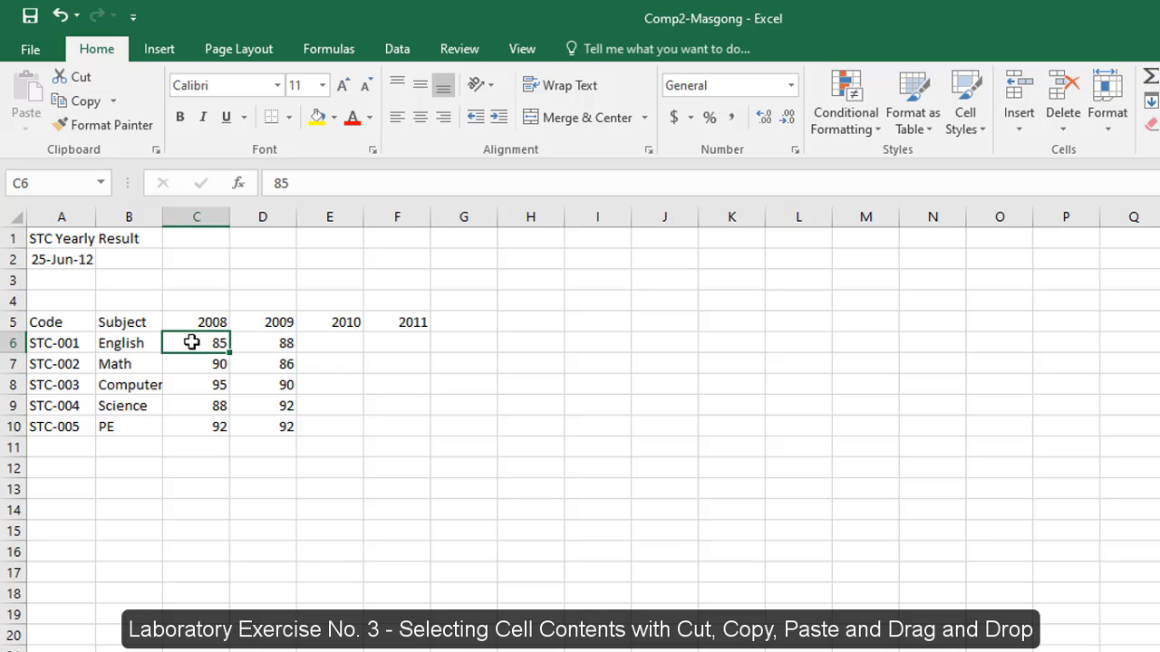
drag(193, 354, 195, 365)
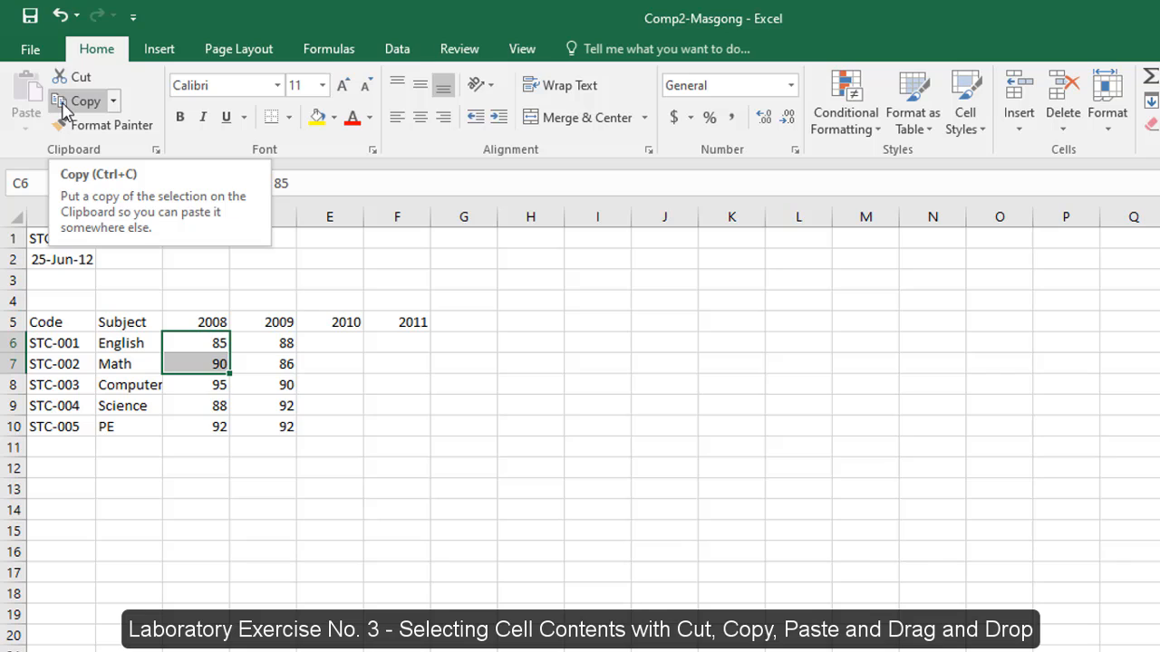
click(64, 106)
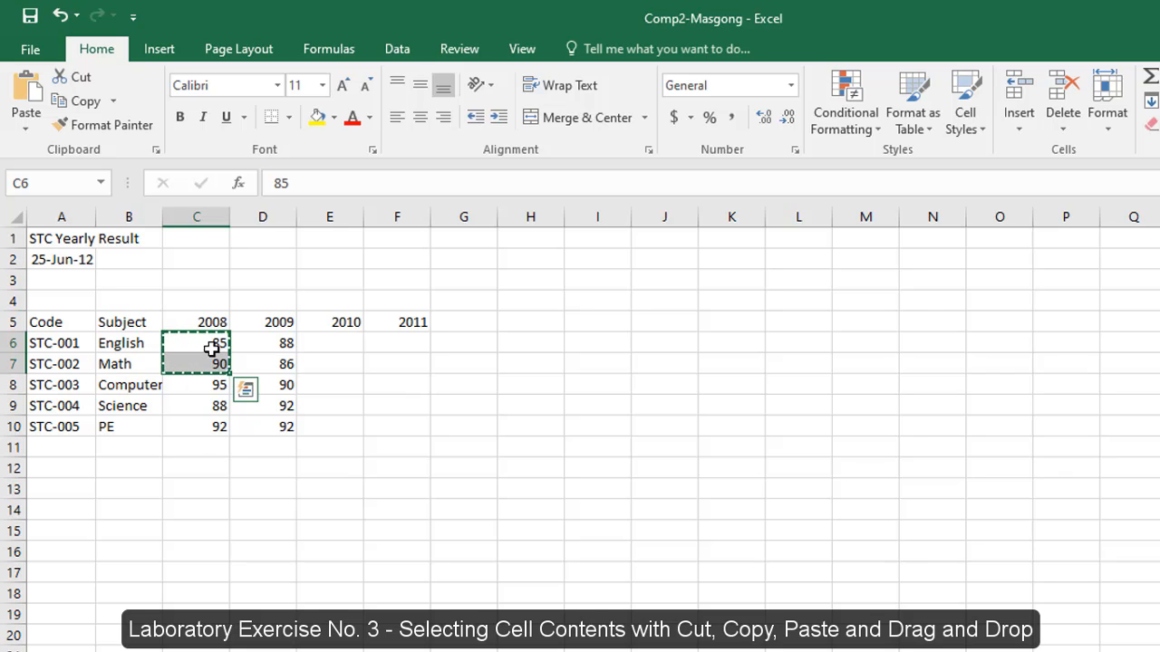
click(72, 104)
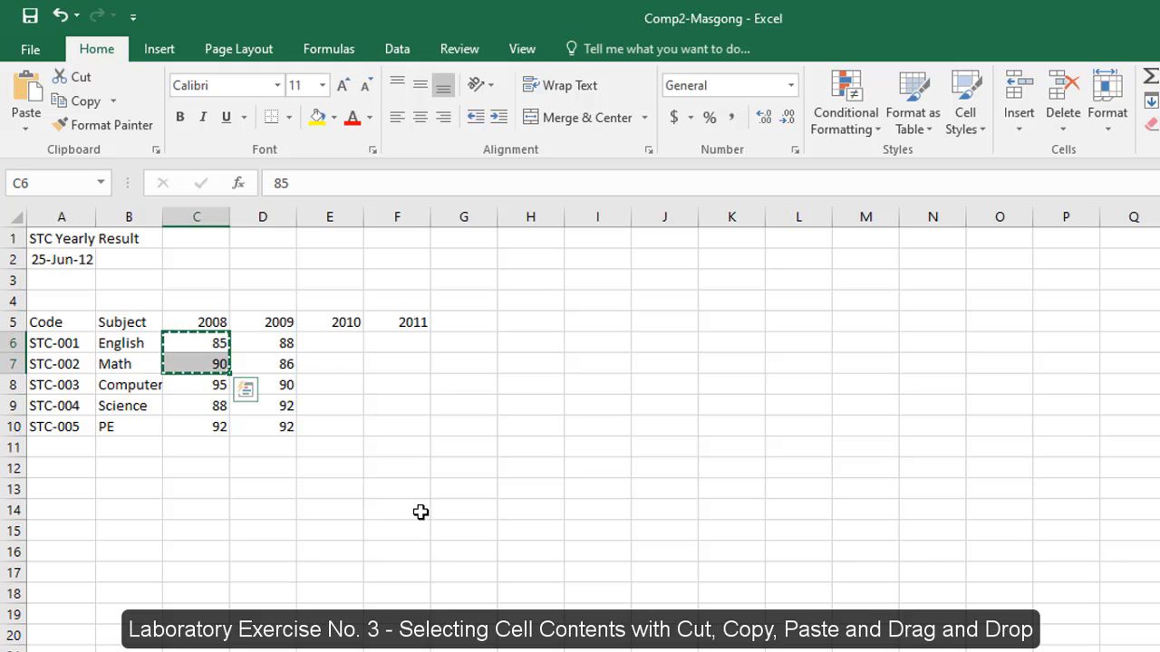
click(335, 345)
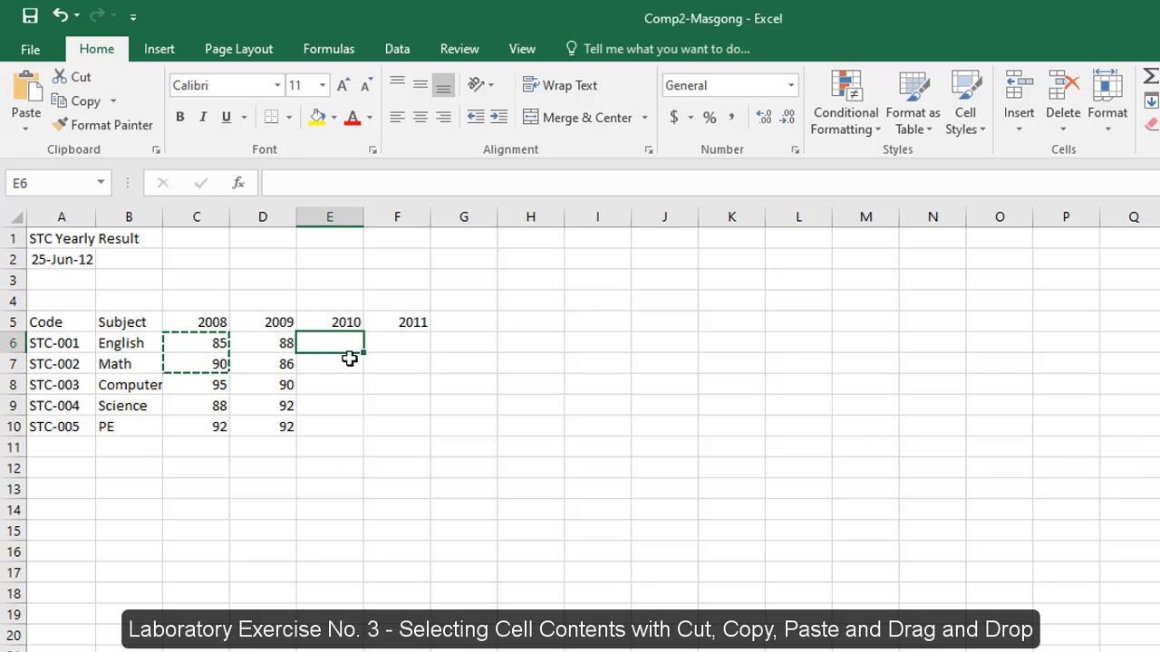
click(30, 92)
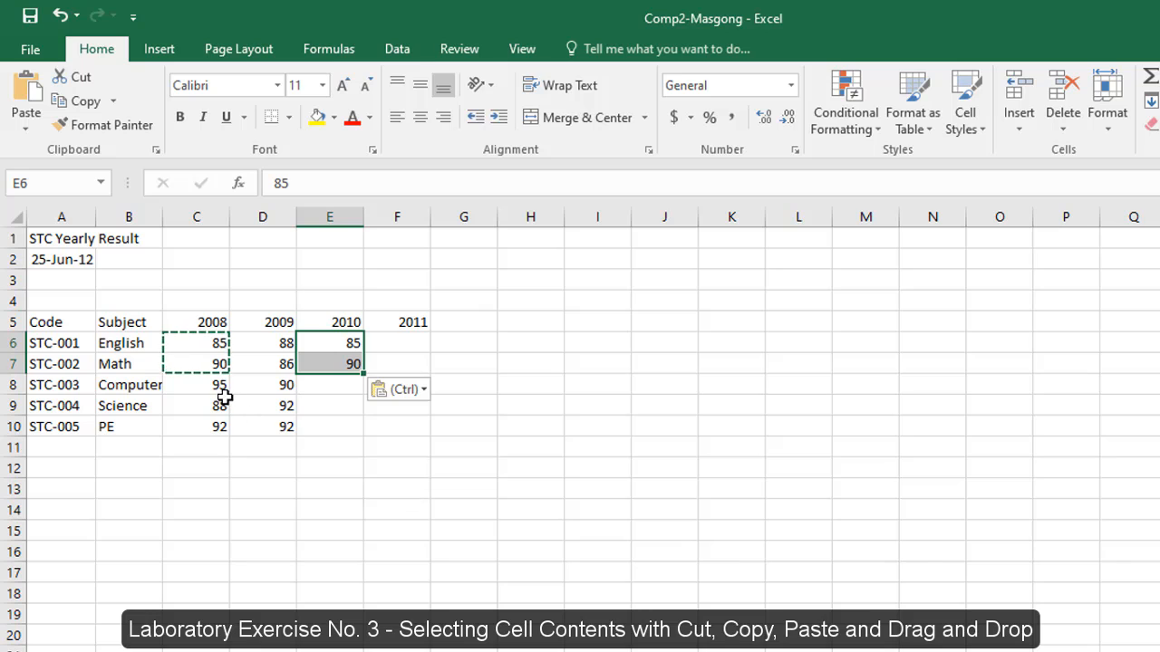
drag(213, 364, 215, 381)
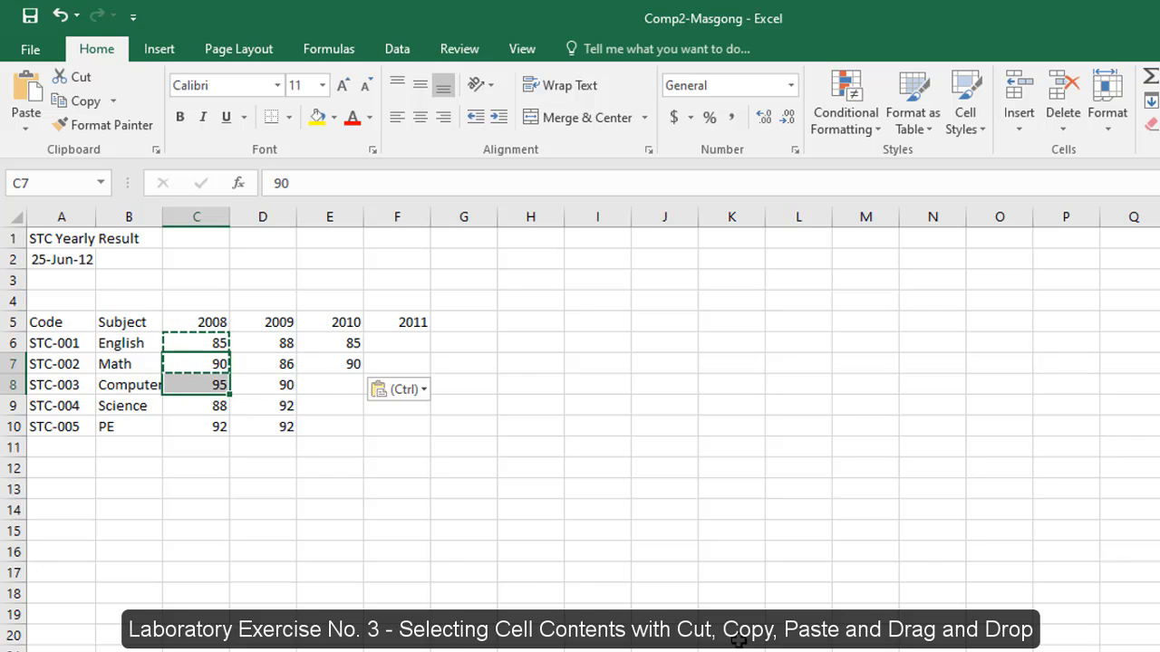
click(698, 551)
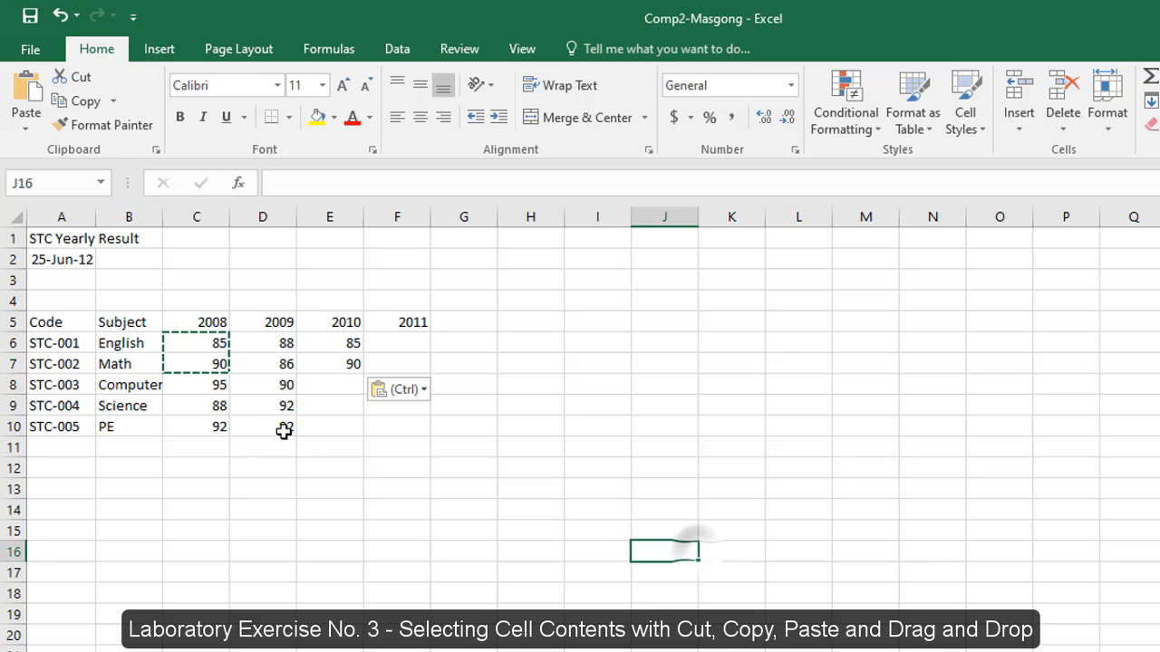
click(200, 363)
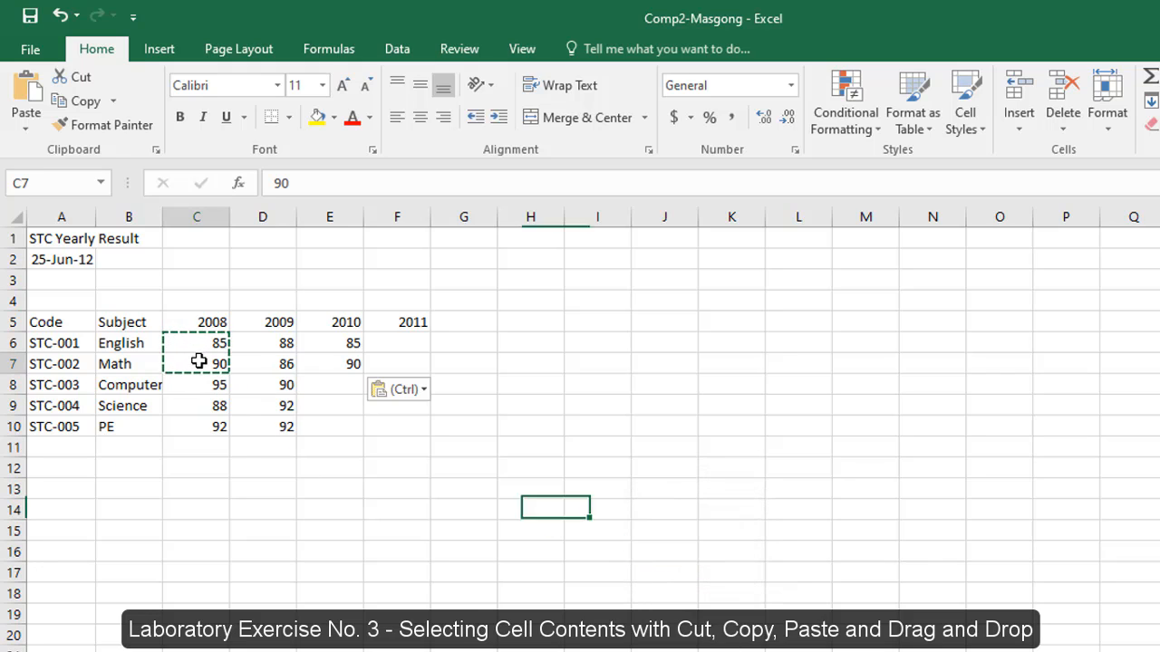
click(194, 426)
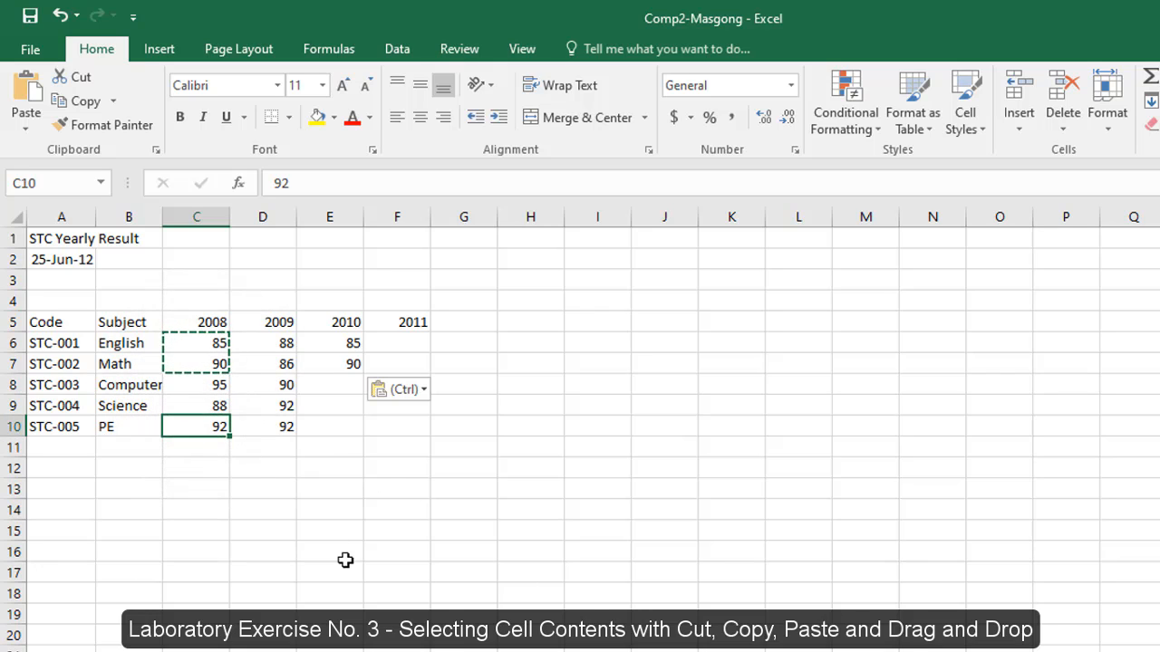
click(201, 408)
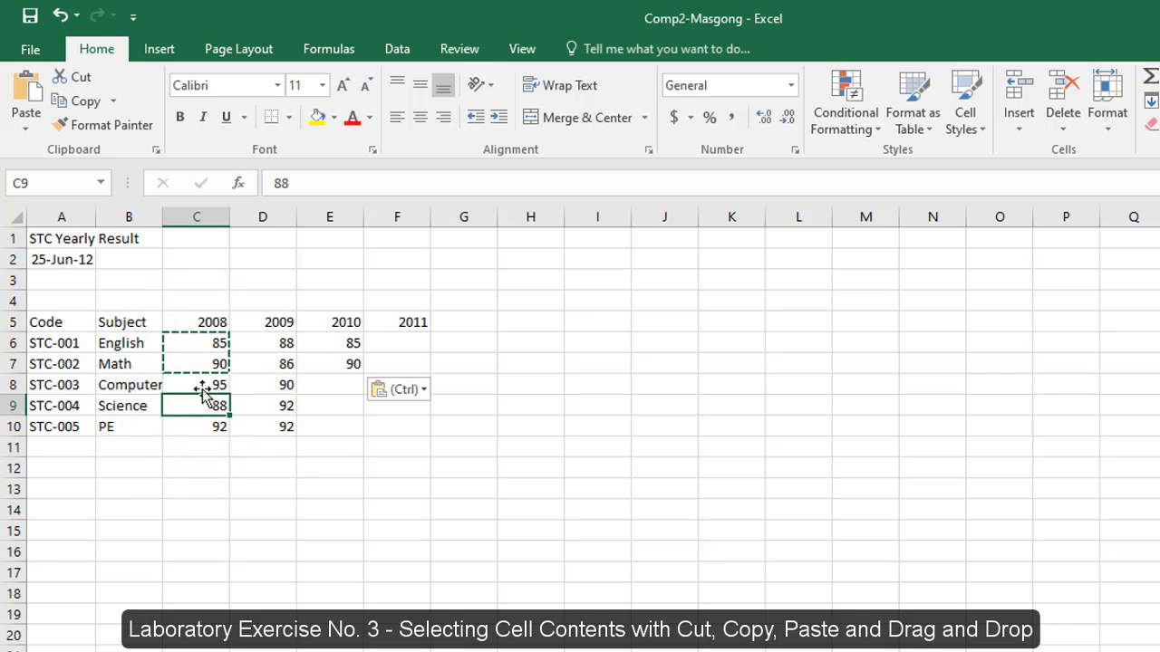
drag(196, 365, 195, 385)
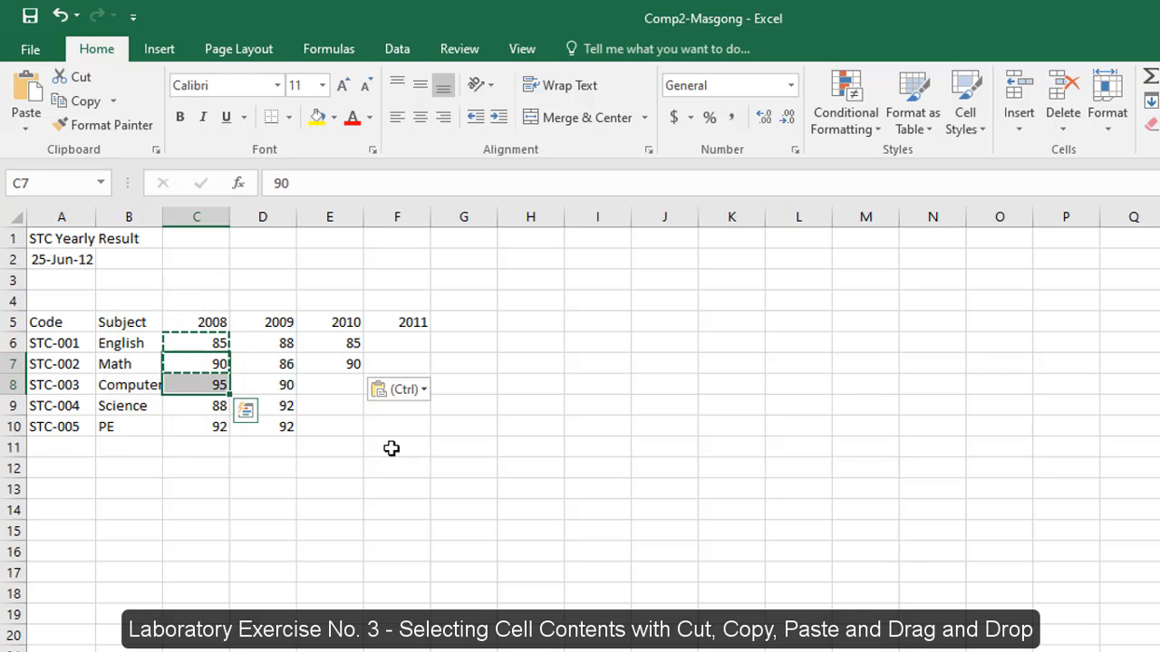
click(186, 448)
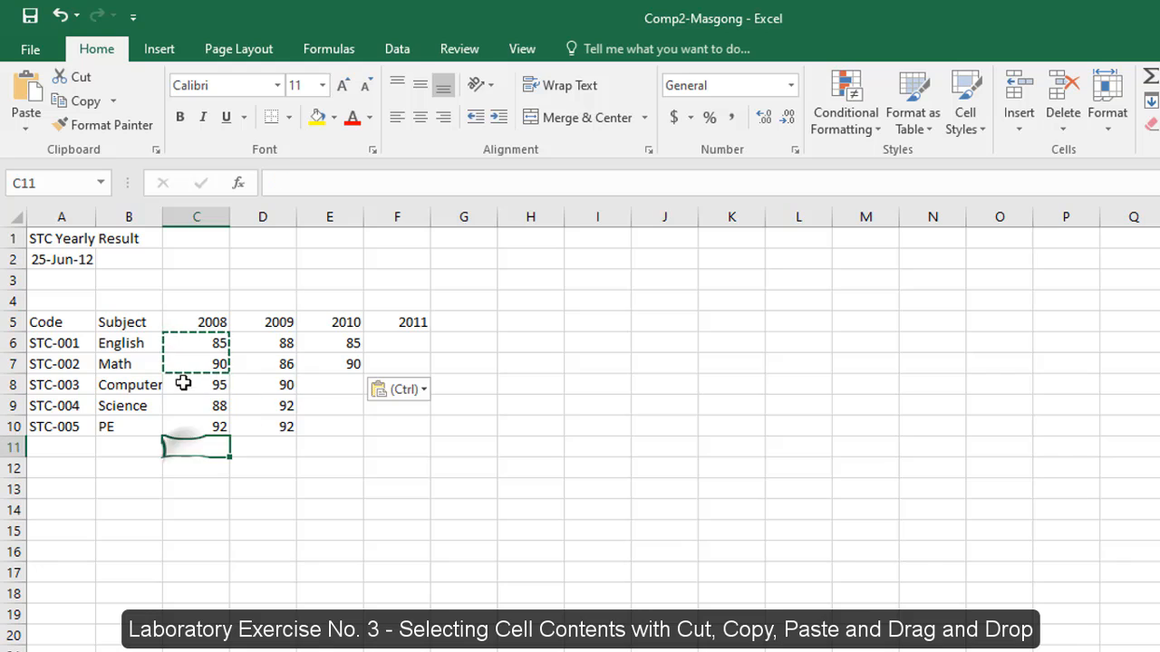
Copy the 2008 results in the non-adjacent cells C7:C8 and C10 and paste them into the 2010 column starting at E8.
drag(177, 365, 182, 387)
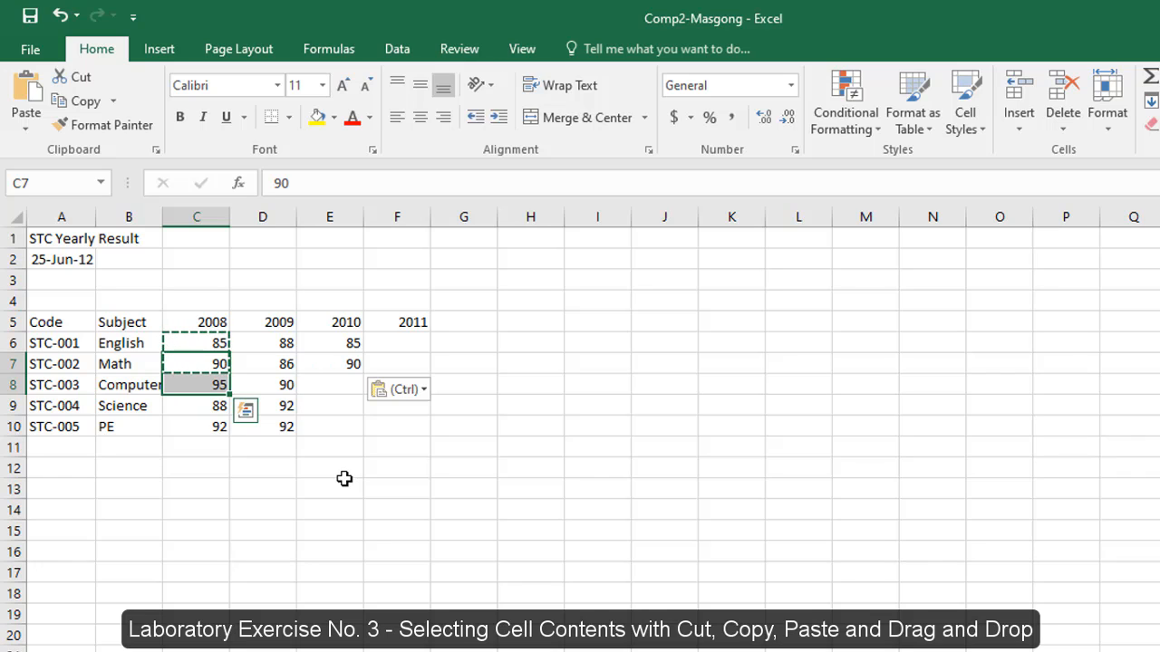
click(187, 427)
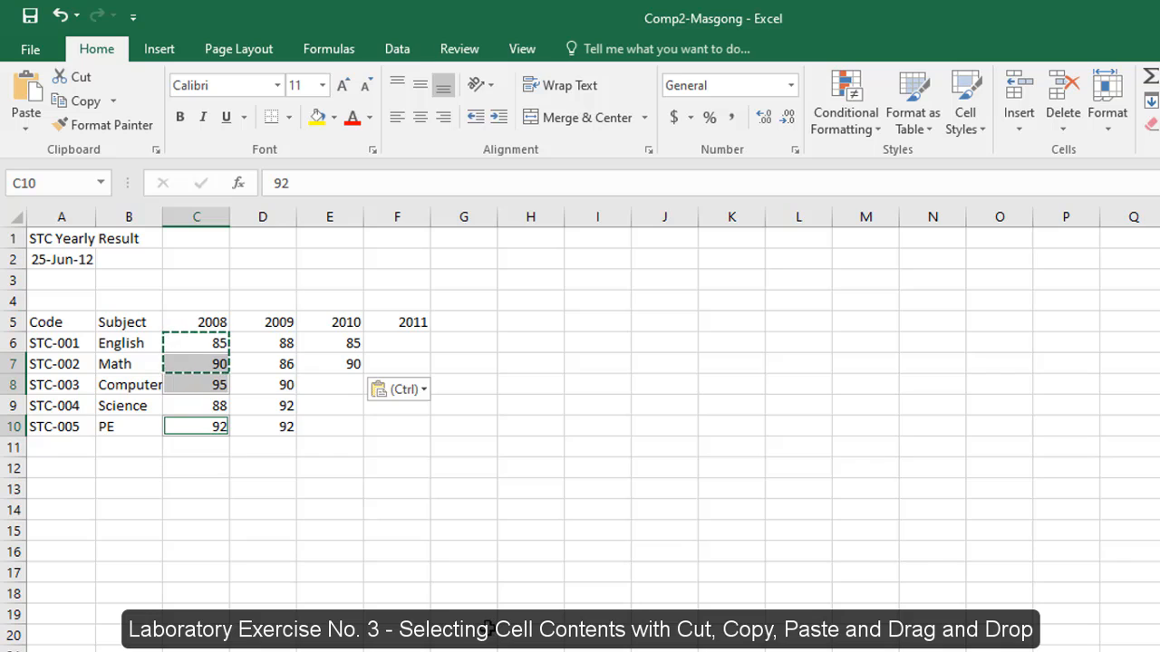
click(82, 101)
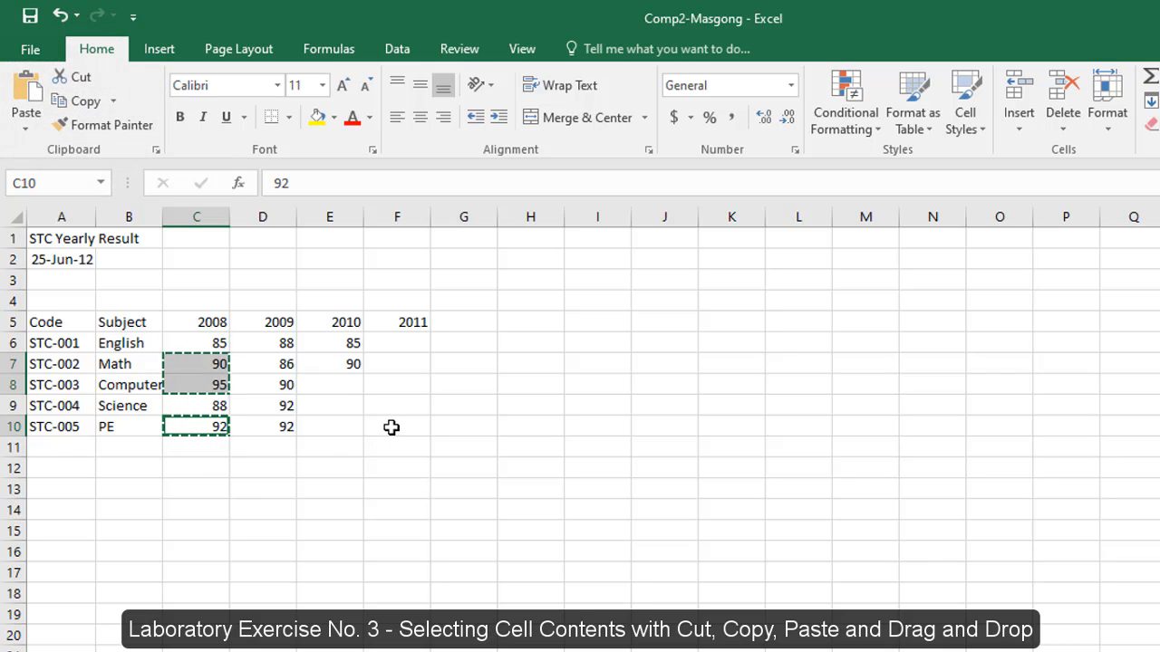
click(329, 384)
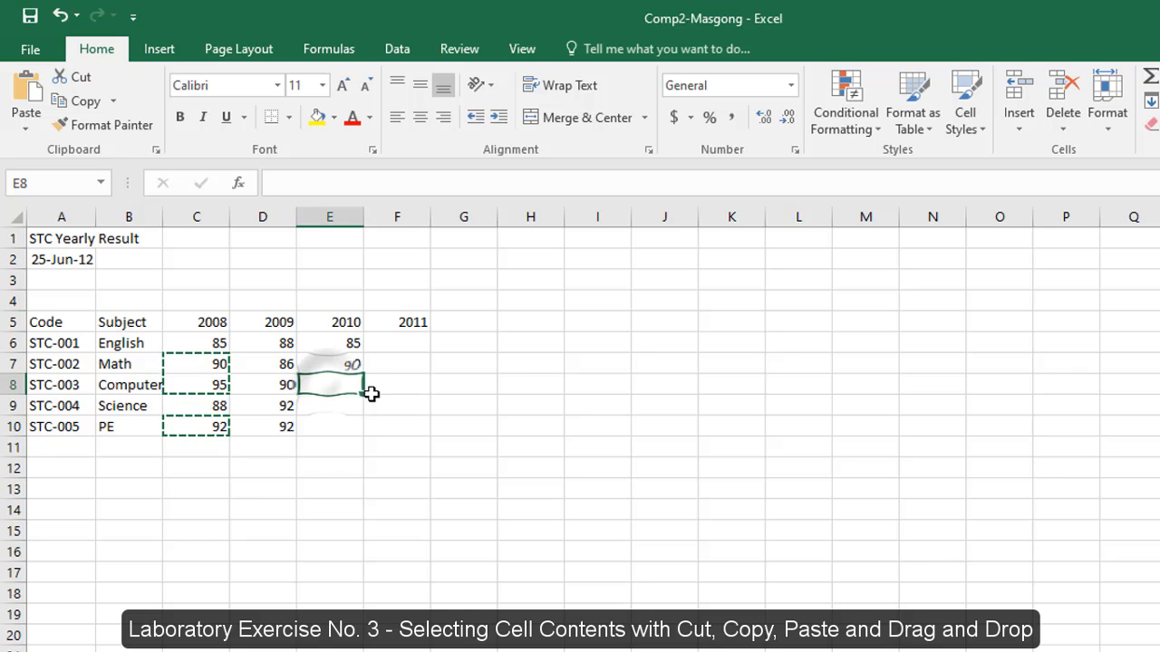
click(25, 95)
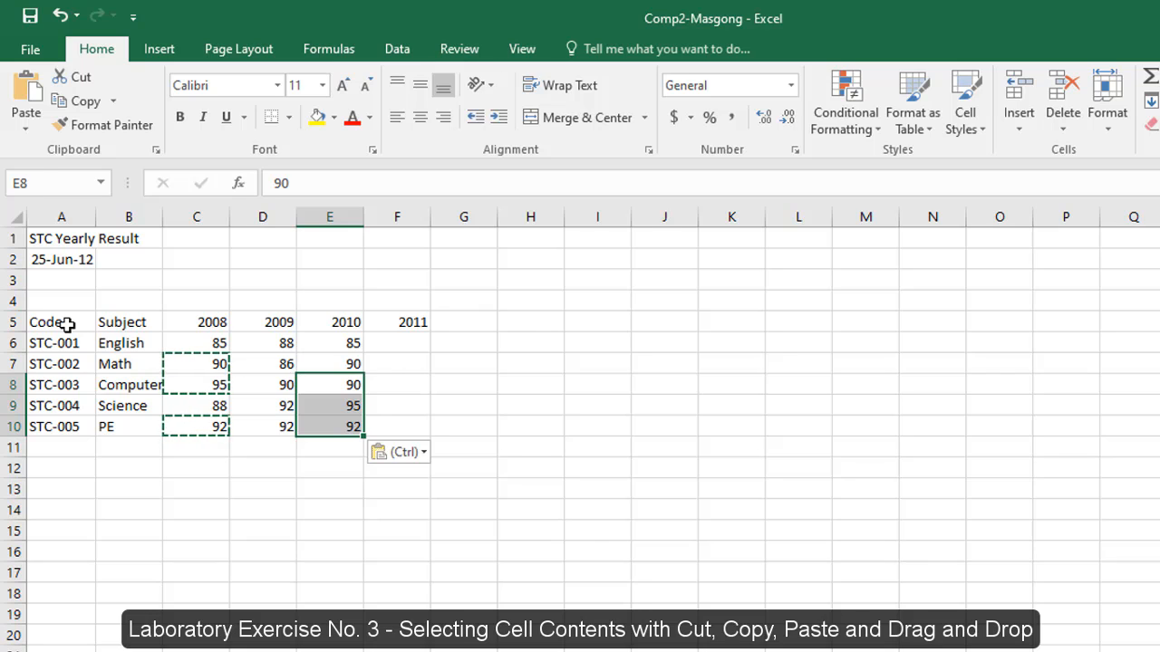
Select the 2009 results by the range reference D6:D10, copy them and paste them into the 2011 column starting at F6.
click(40, 181)
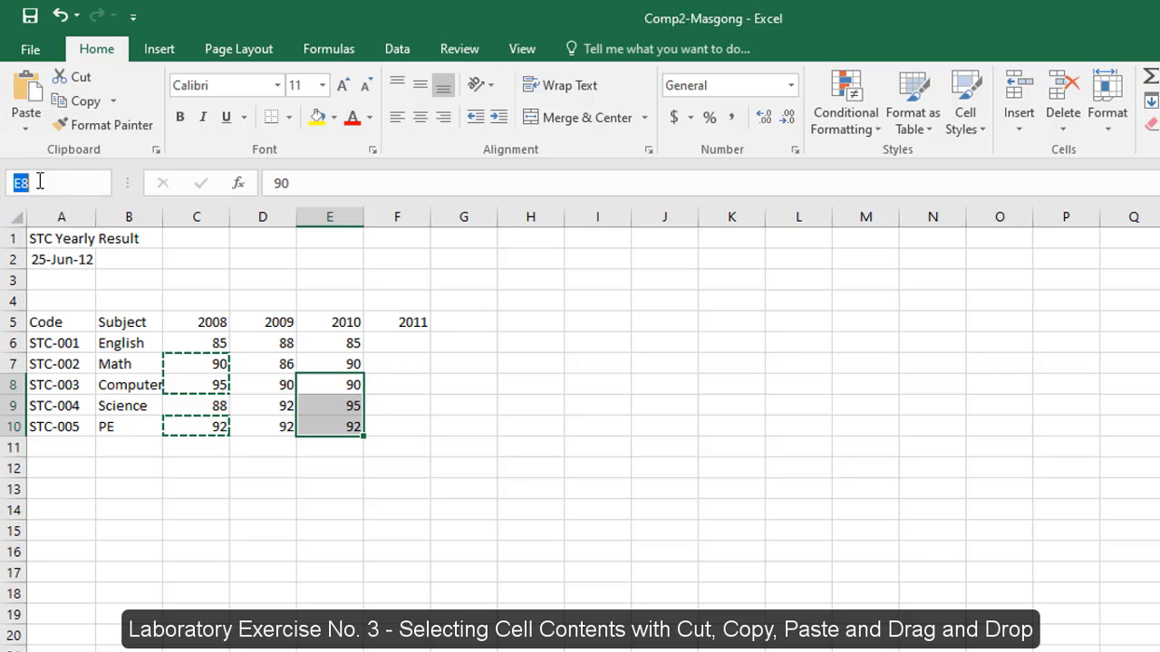
text(d6:d10)
key(Return)
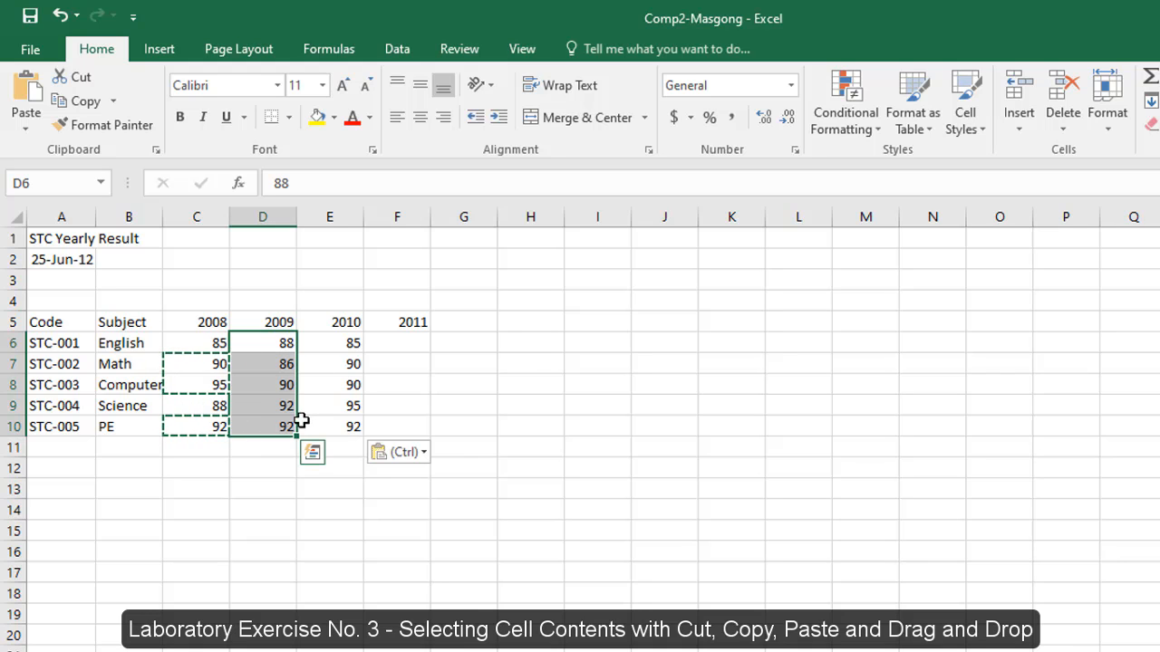
ctrl+scroll(348, 450, up, 2)
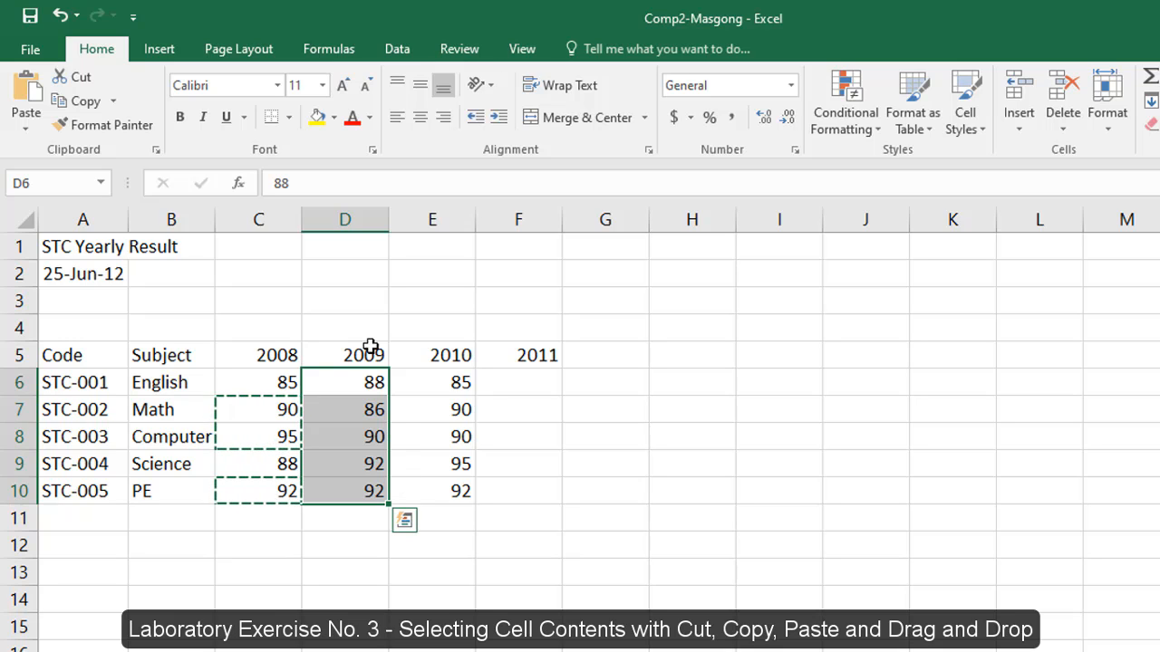
click(65, 102)
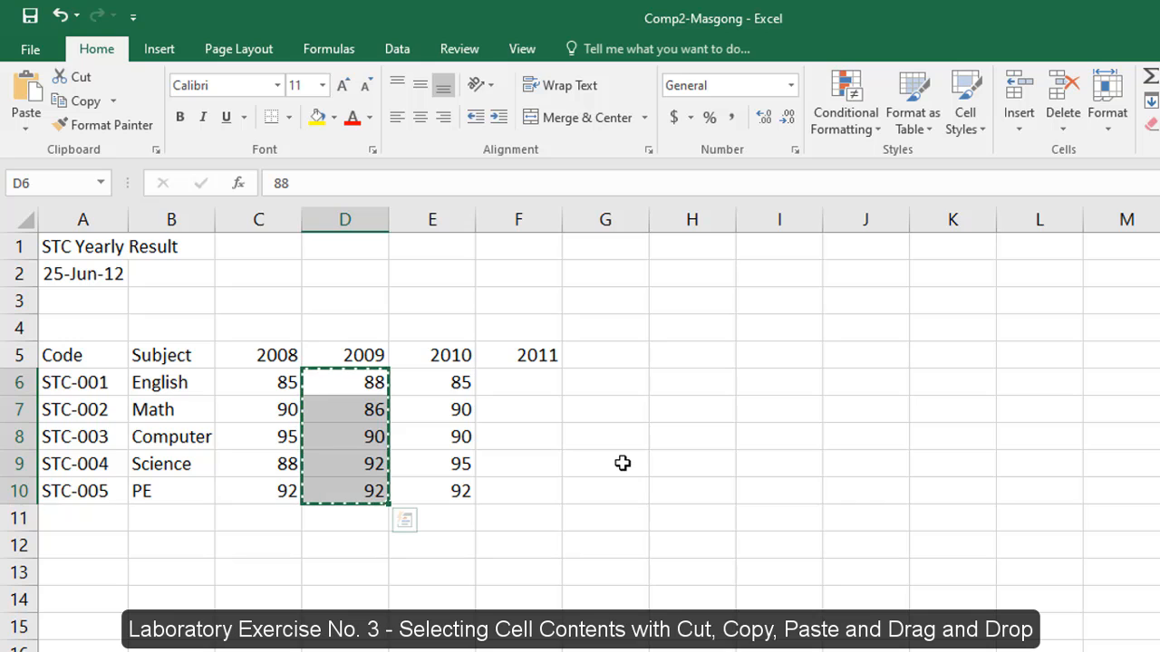
click(522, 386)
click(25, 90)
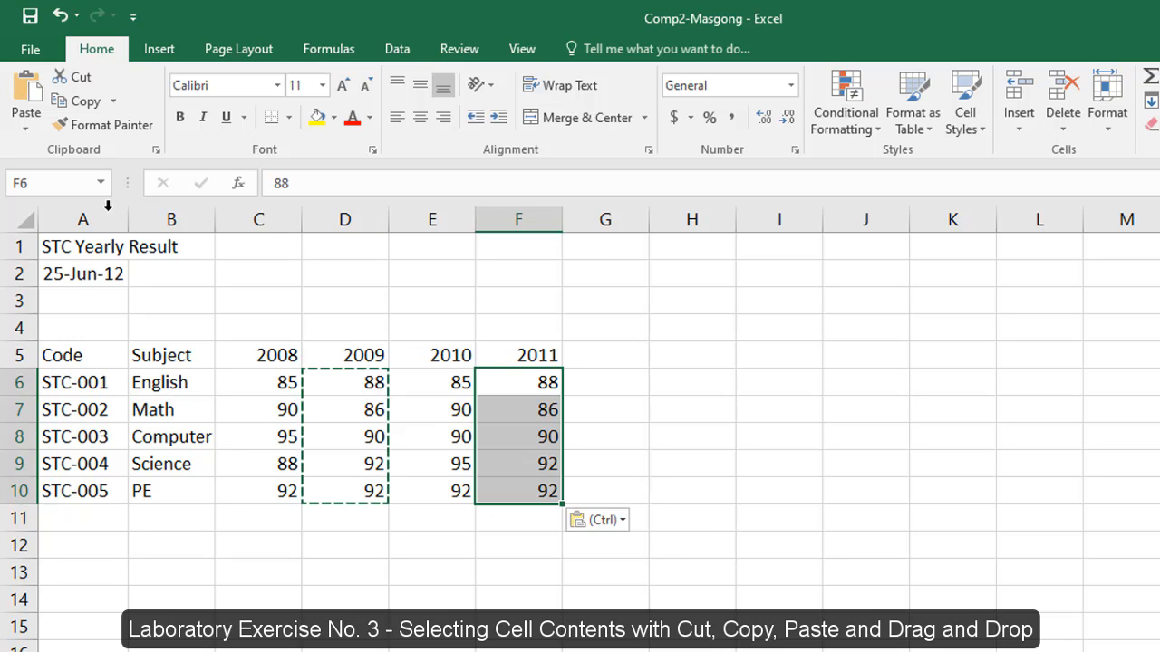
Cut the STC Yearly Result title and date from A1:A2 and paste them starting at C2.
drag(70, 246, 80, 272)
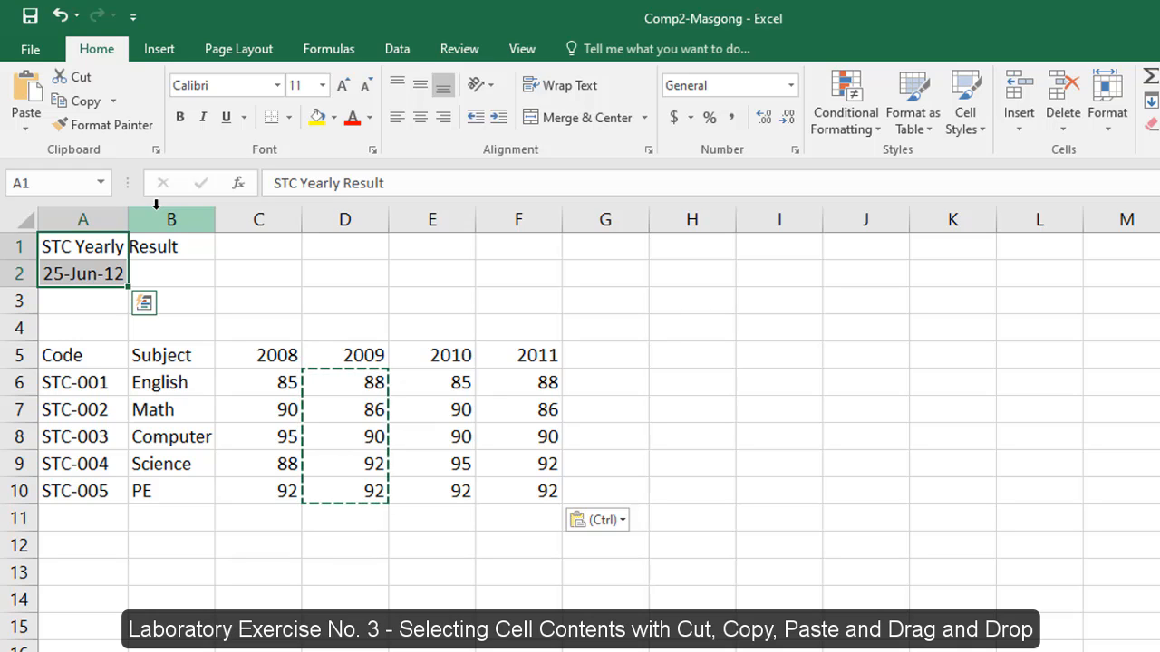
key(ctrl+x)
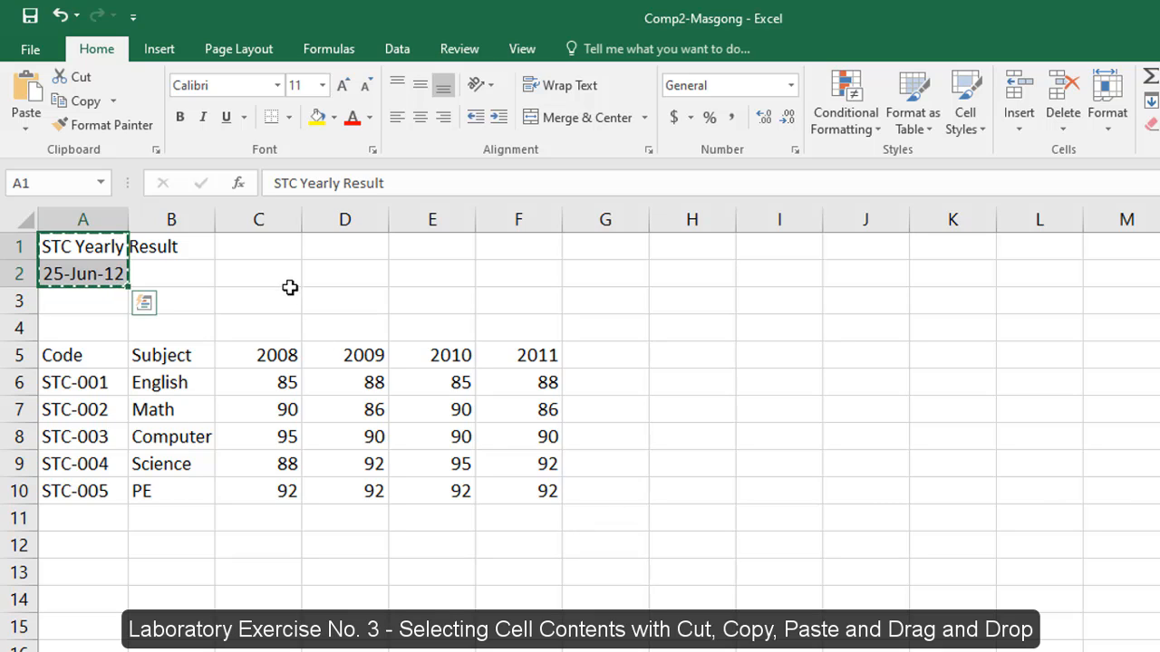
click(266, 273)
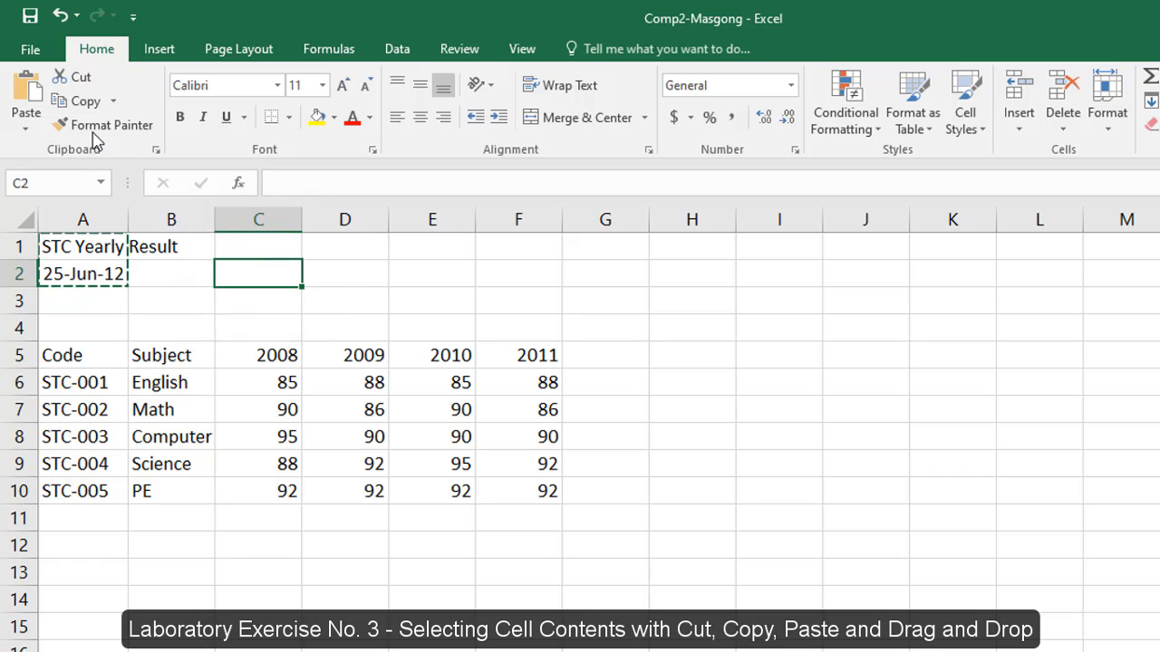
click(30, 95)
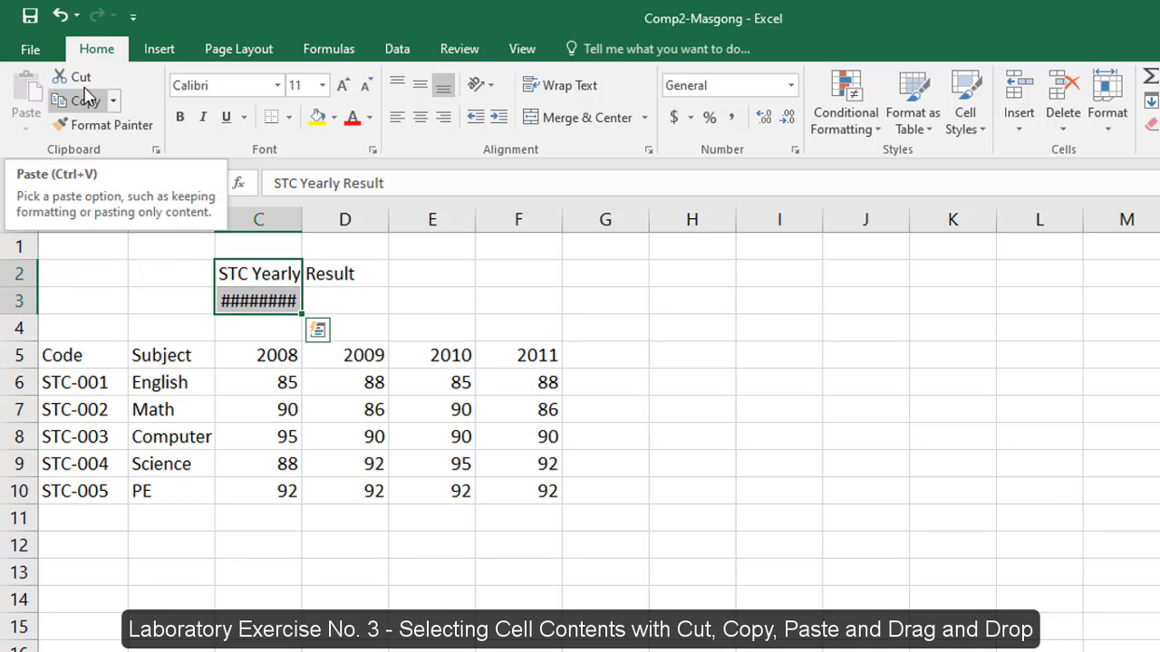
Widen column C just enough to display the date in C3.
click(248, 302)
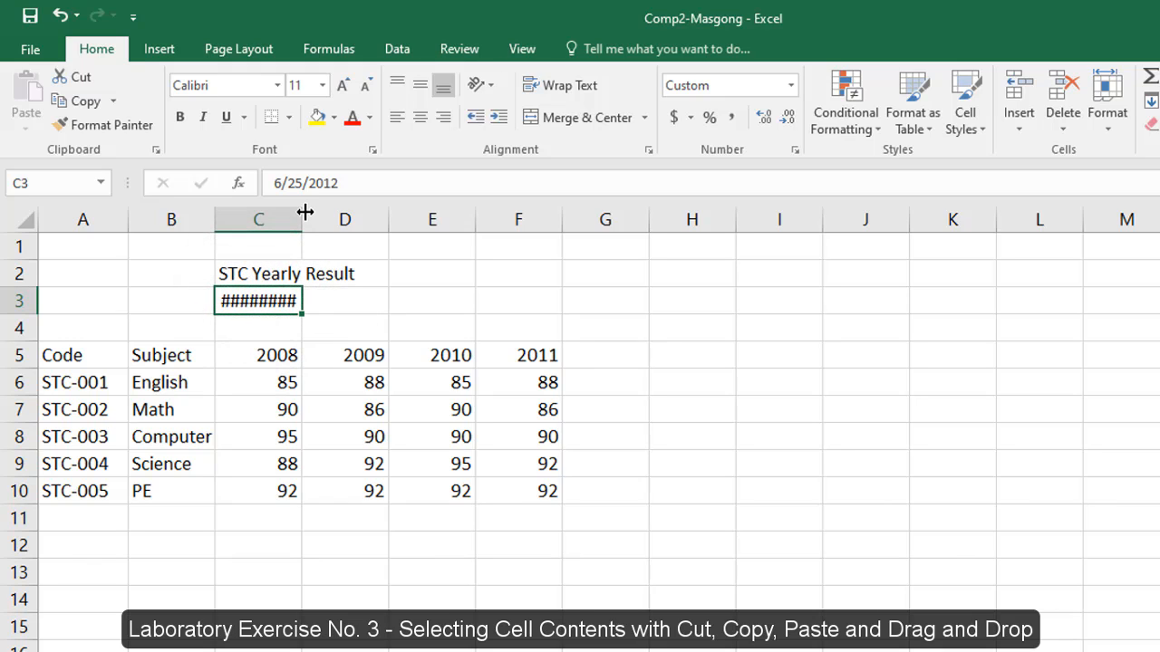
drag(305, 212, 320, 212)
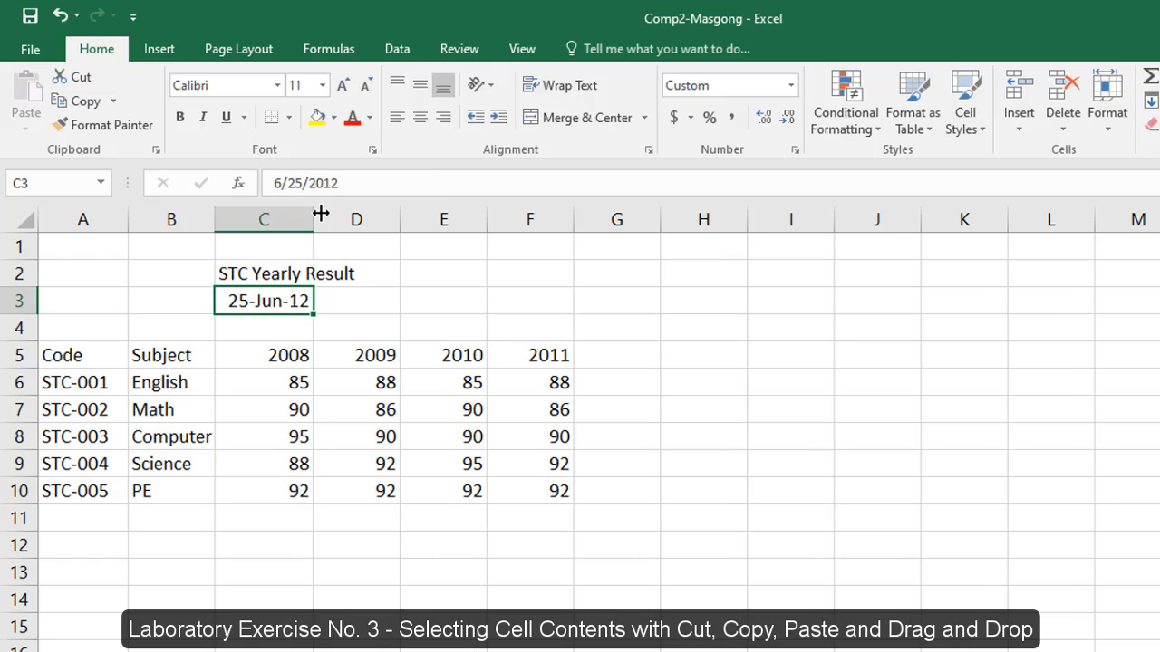
drag(320, 213, 312, 214)
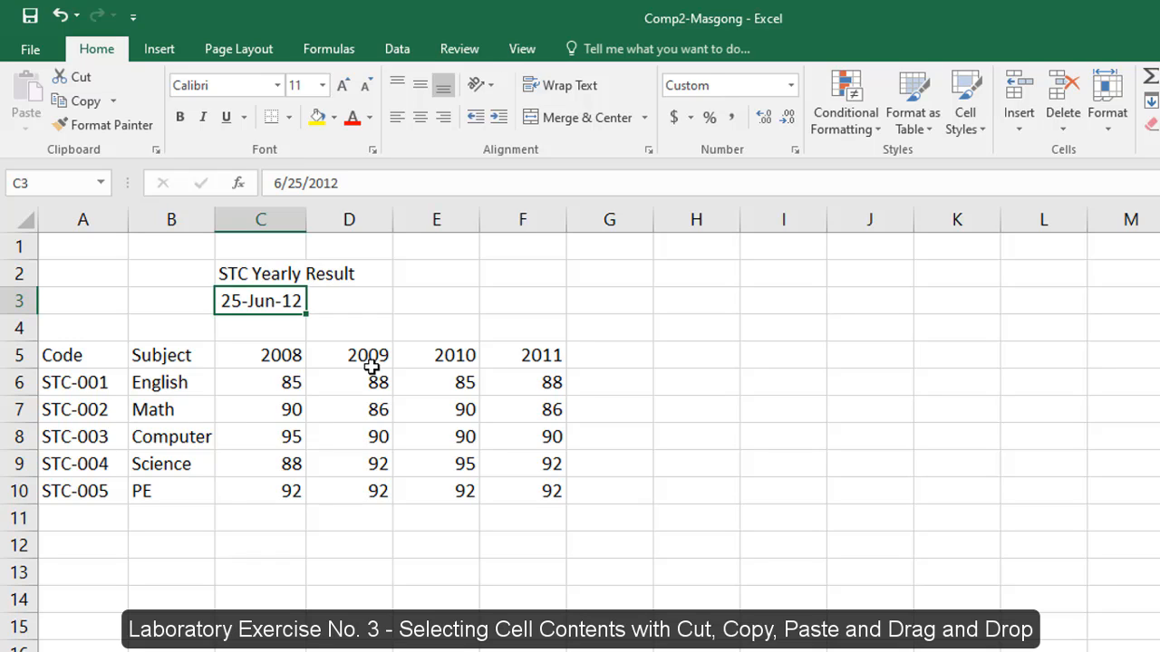
Select the whole table by the range reference A1:F10 and move it to B5:G14.
click(38, 184)
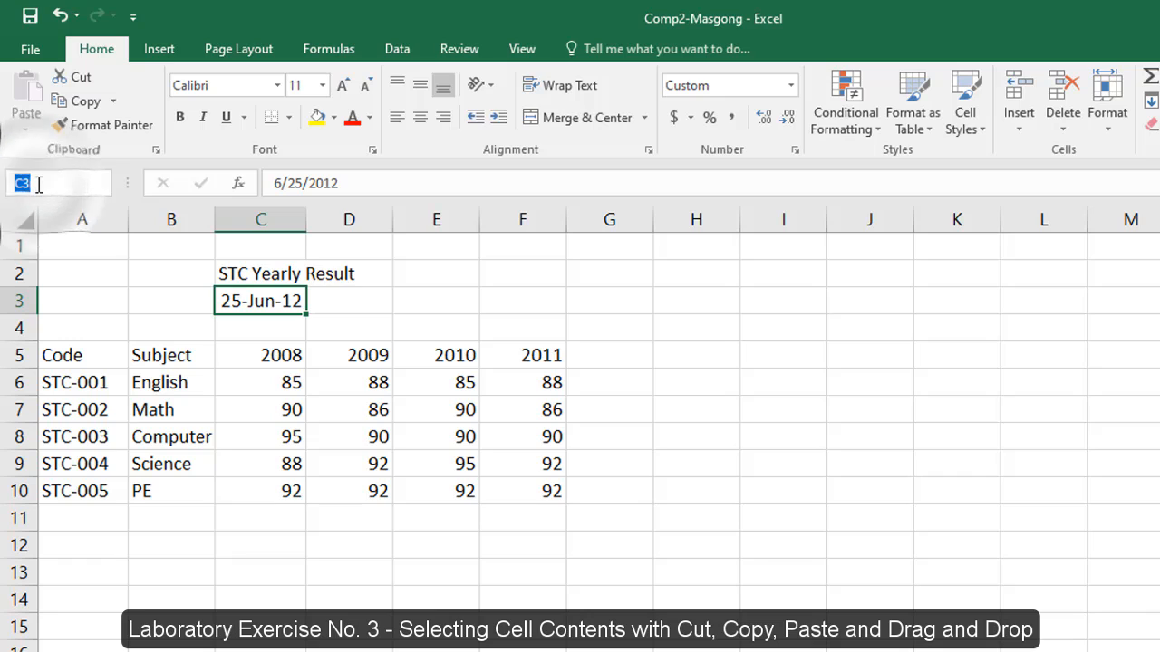
text(a1:f10)
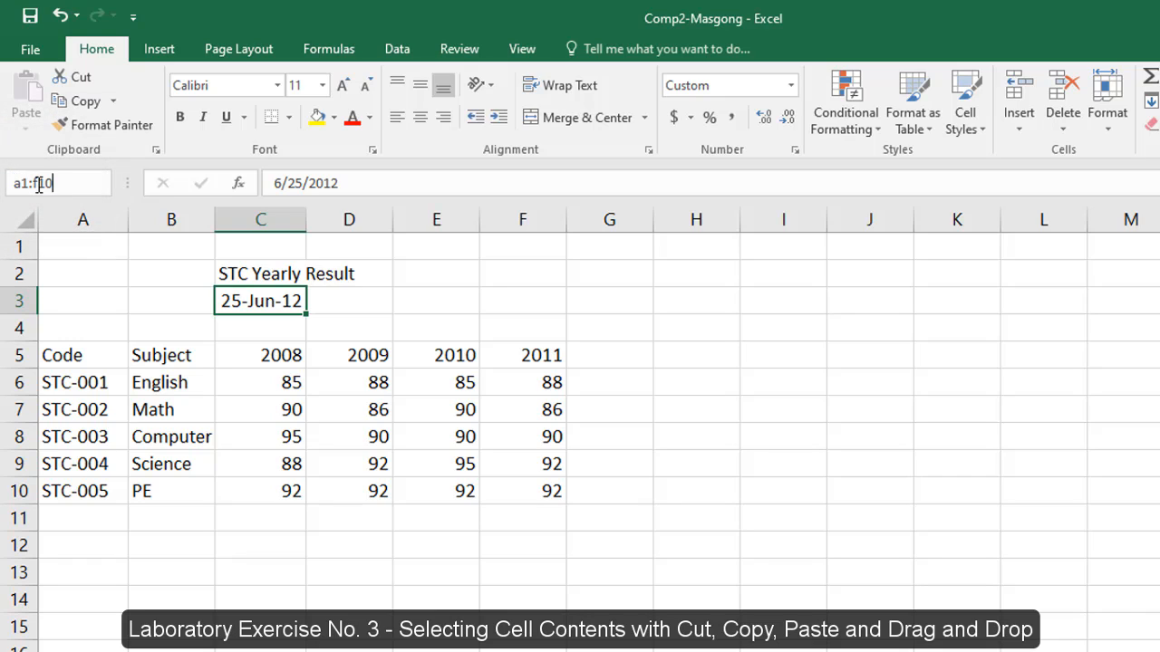
key(Return)
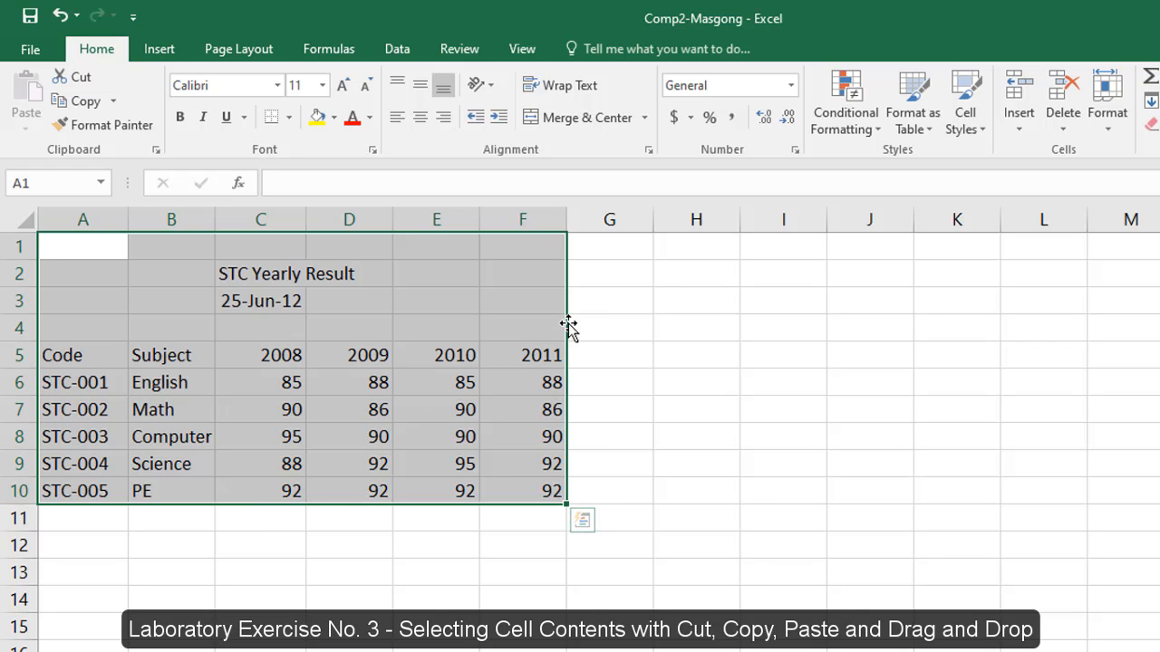
drag(570, 329, 619, 447)
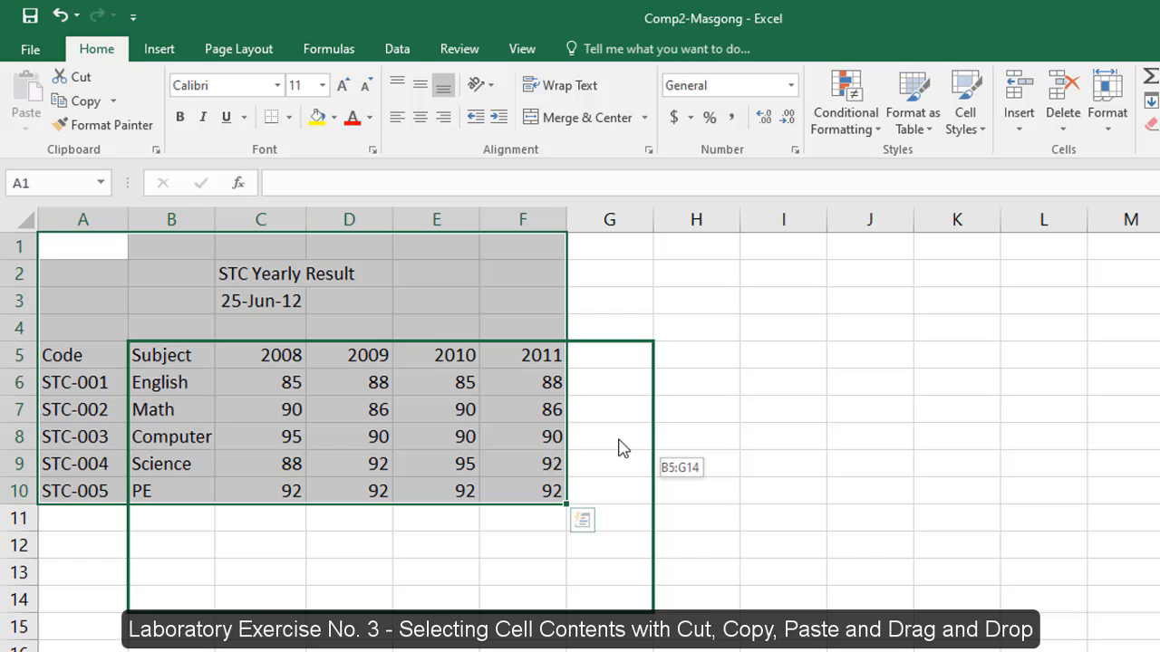
drag(619, 447, 616, 445)
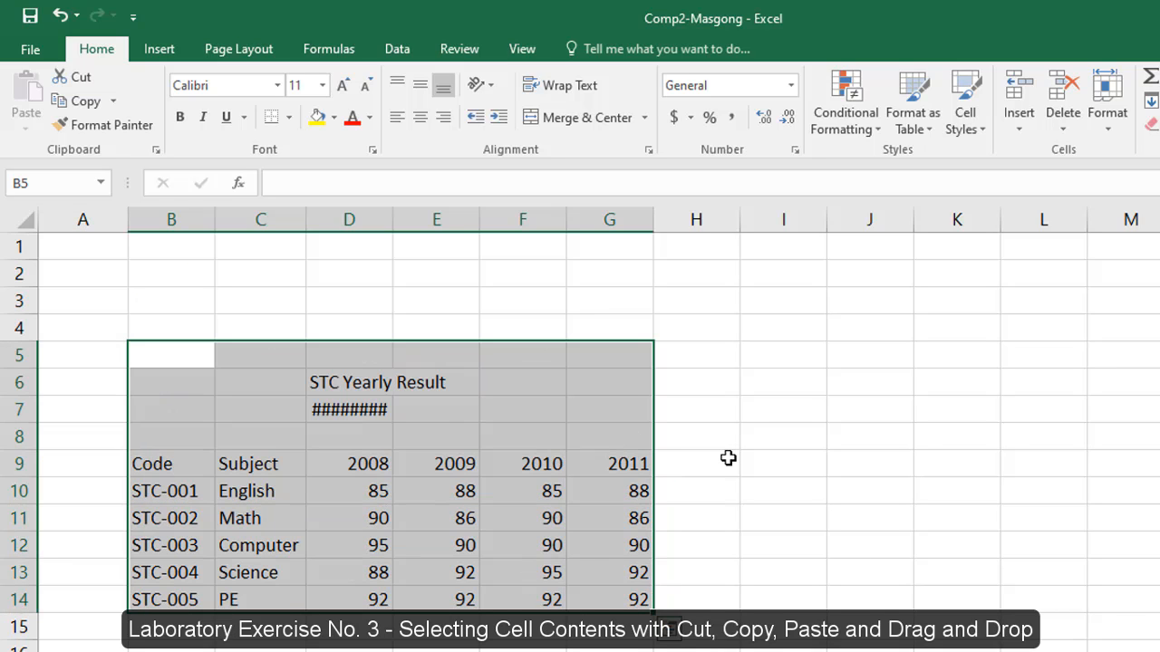
click(727, 458)
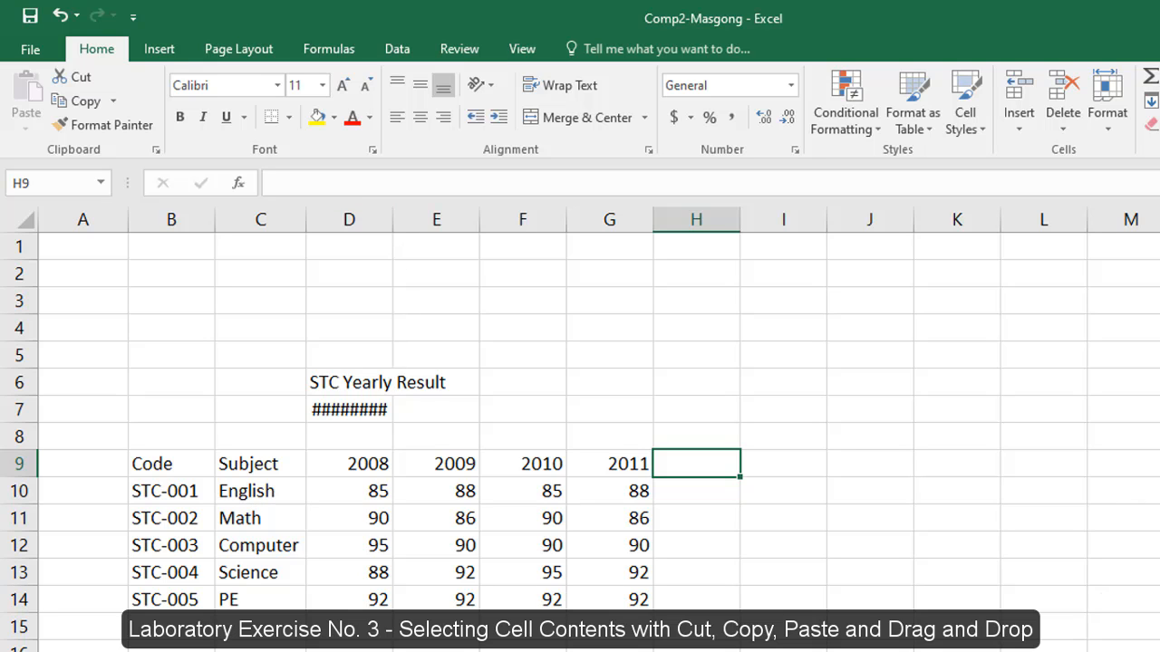
scroll(580, 430, down, 4)
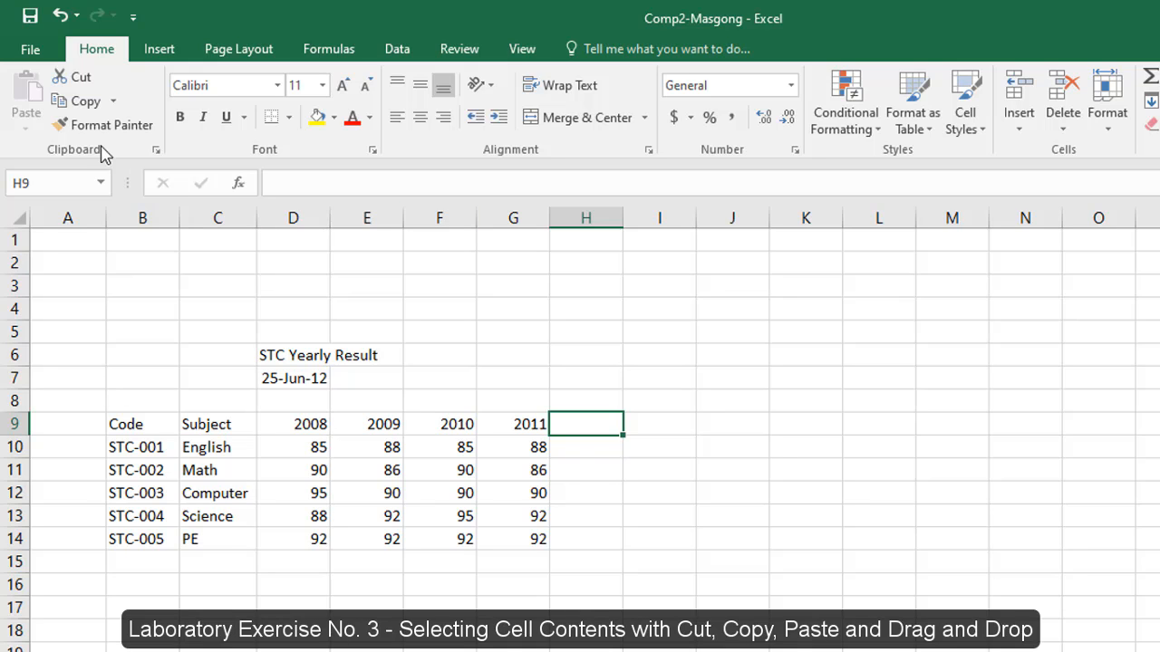
click(15, 54)
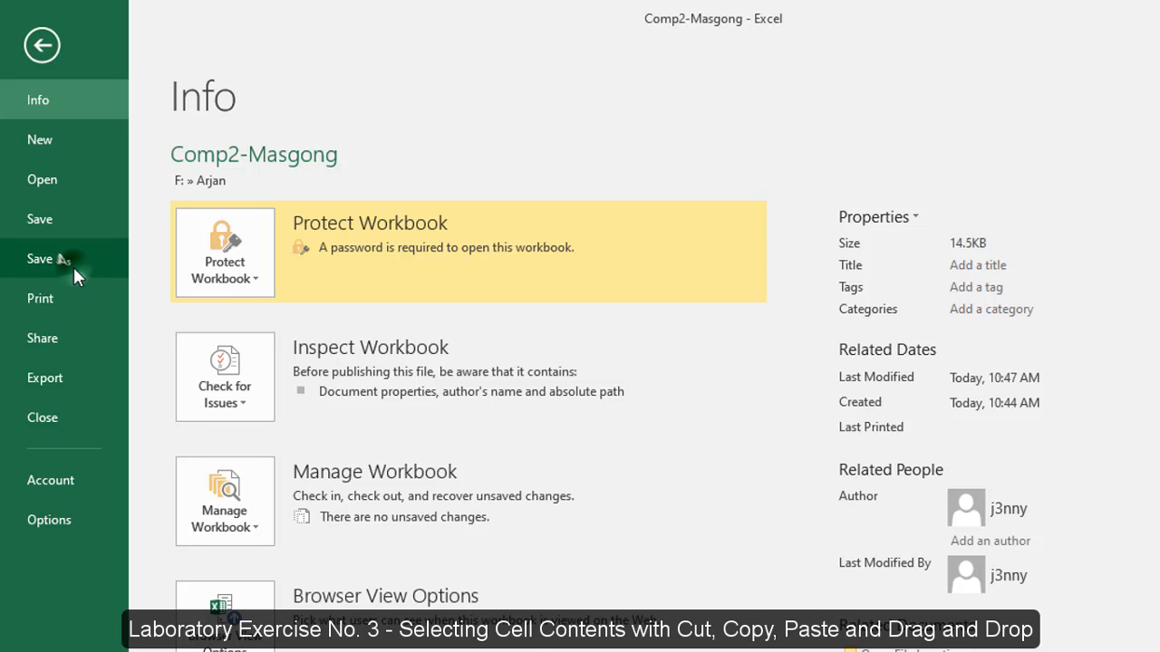
click(73, 263)
click(31, 41)
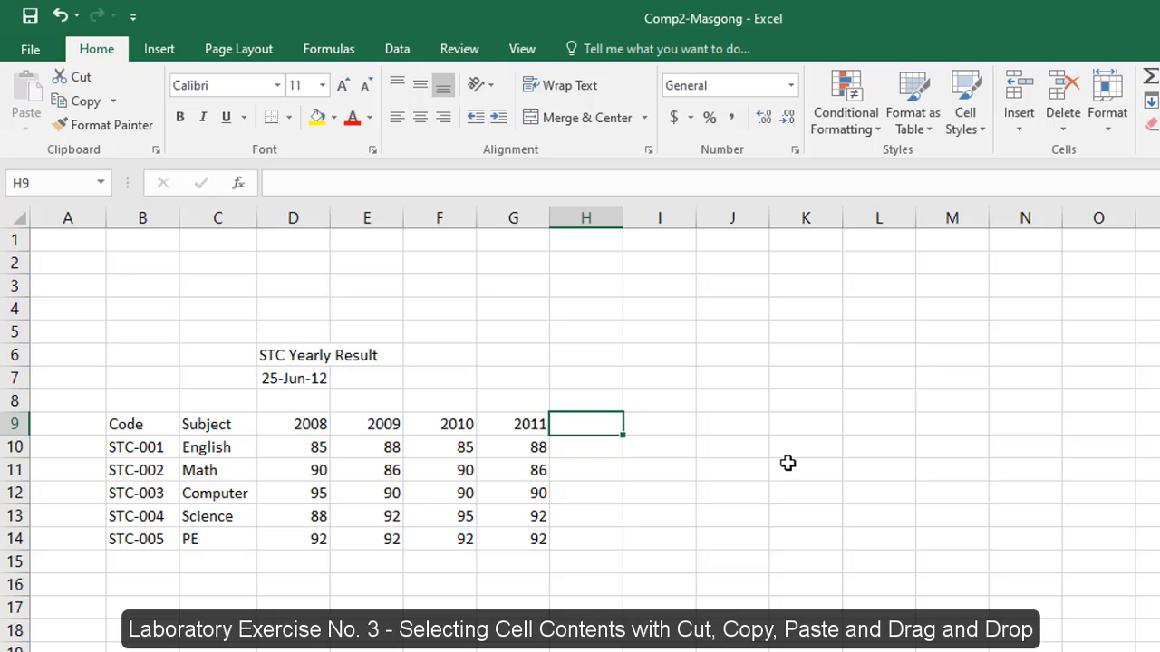
Start saving the workbook under a new name and enter Plab3 as the file name.
key(F12)
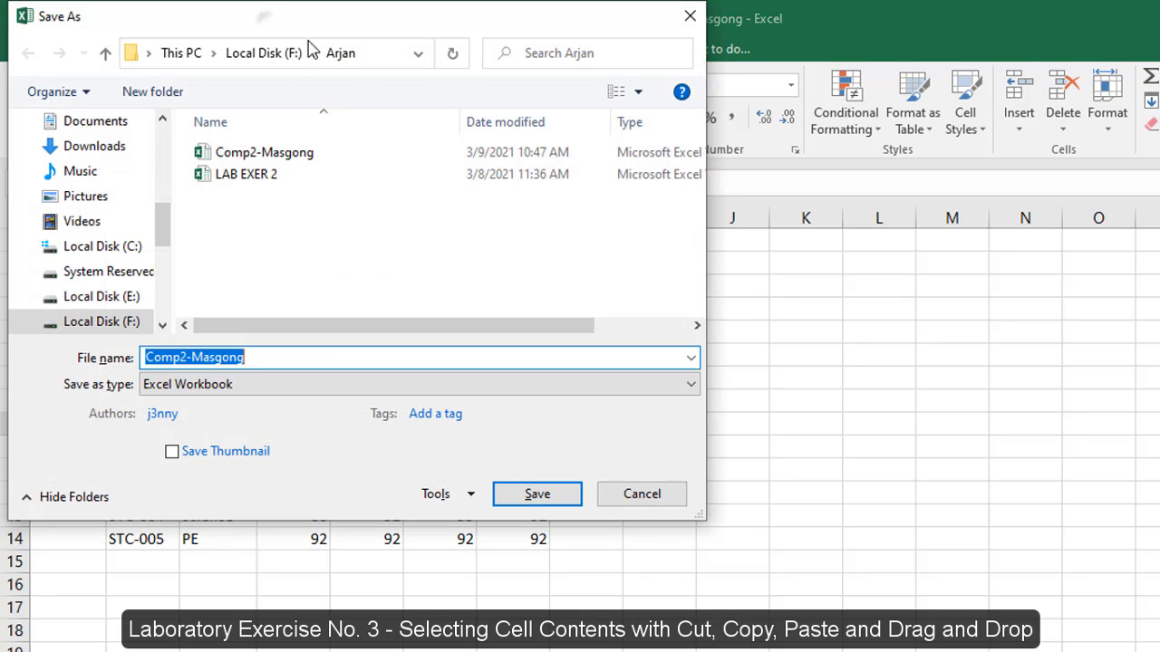
drag(270, 26, 619, 115)
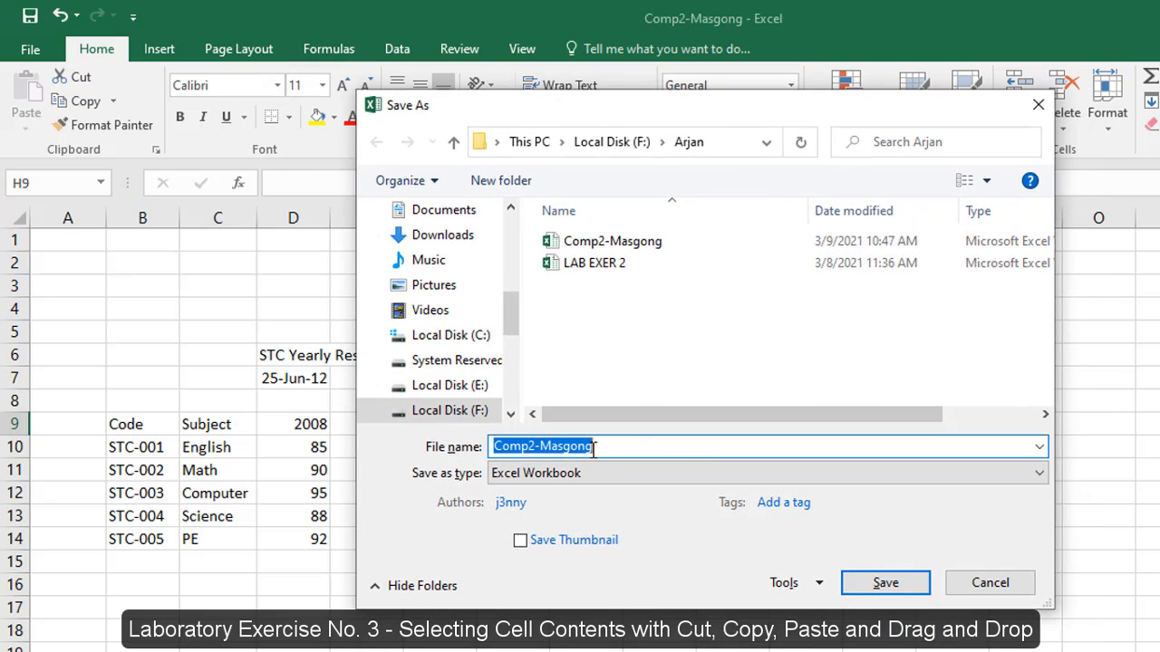
drag(615, 450, 400, 439)
text(Plab3)
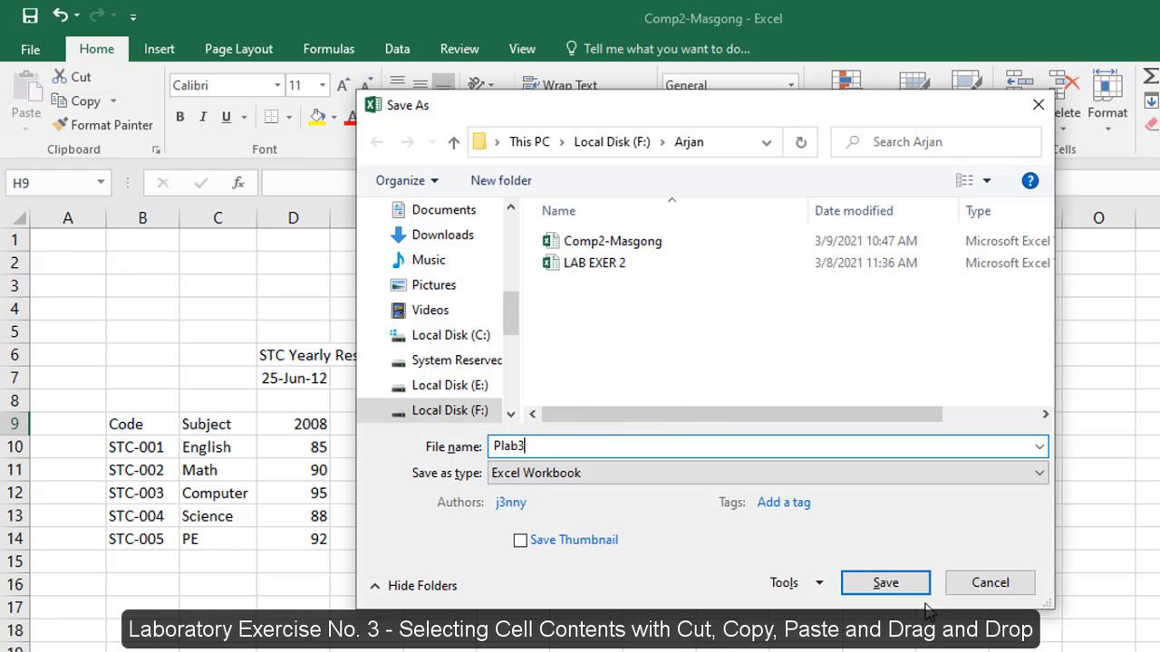
Check the general save options, keep the existing password to open, and save the Plab3 workbook.
click(787, 584)
click(838, 648)
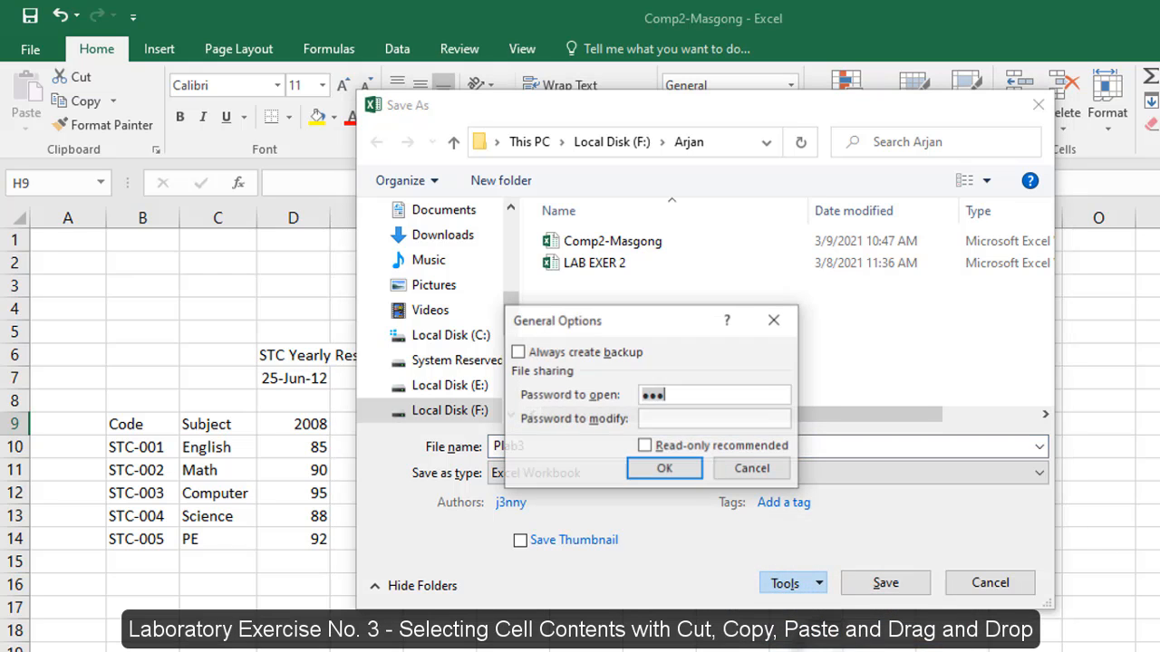
drag(644, 317, 784, 260)
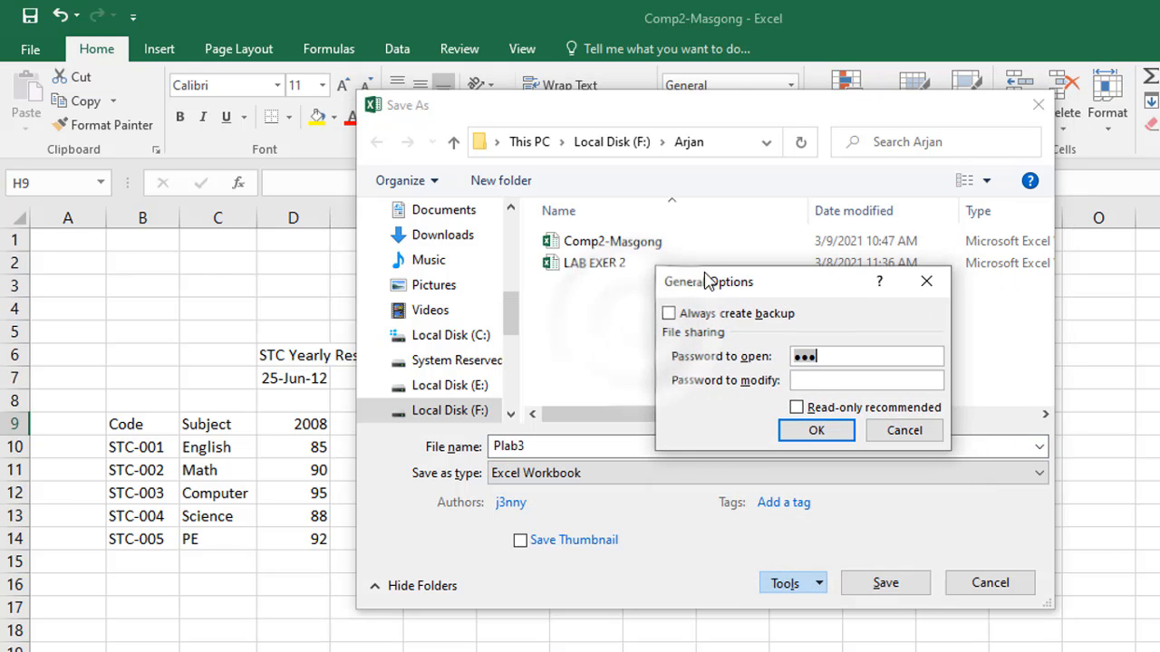
click(802, 435)
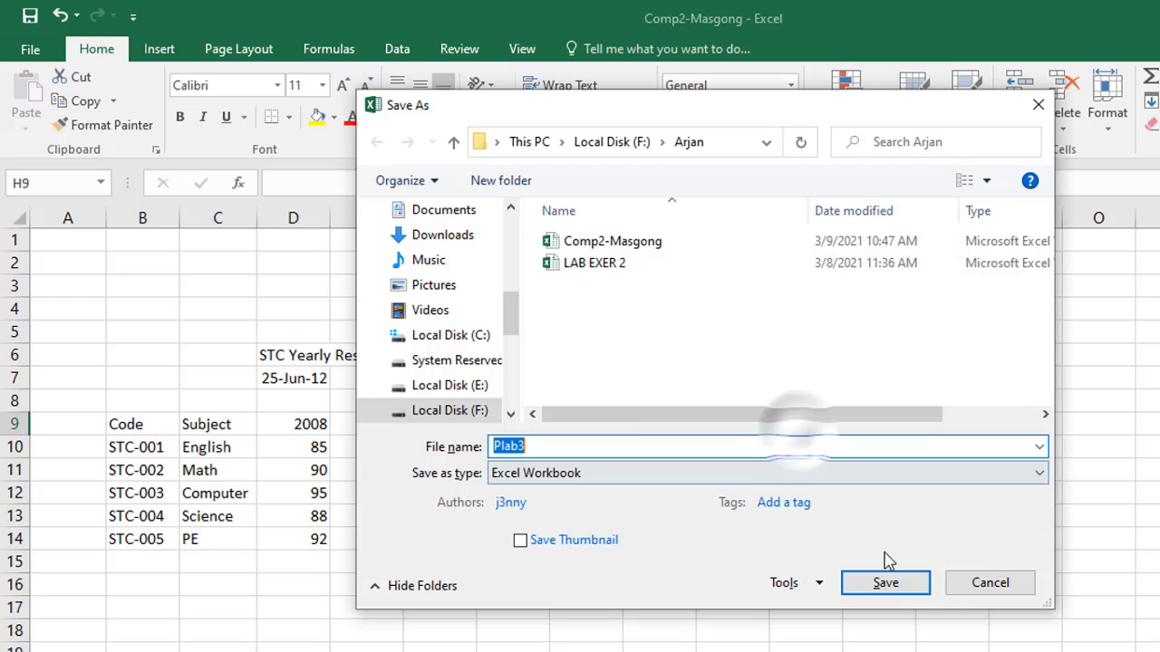
click(887, 588)
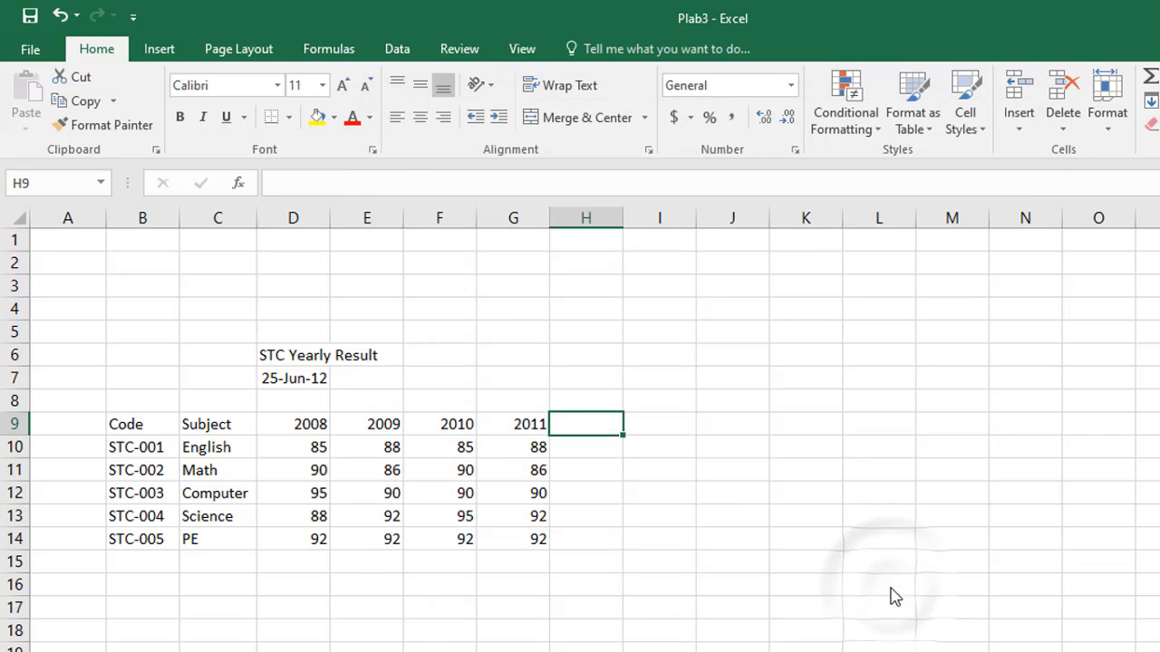
click(538, 651)
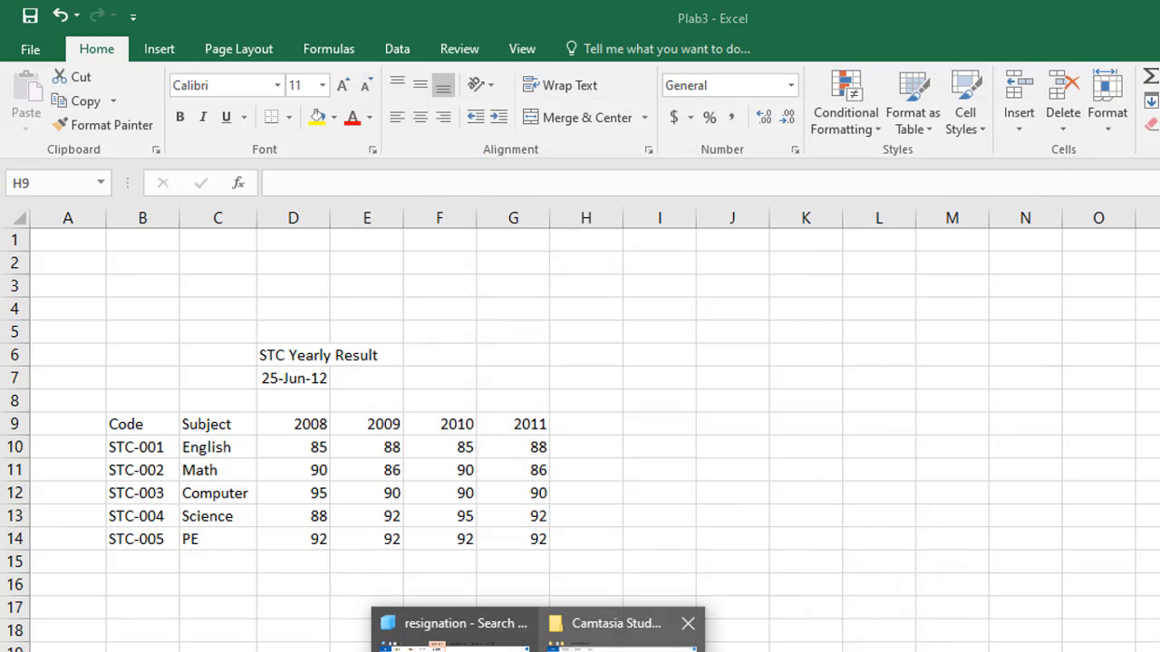
click(621, 634)
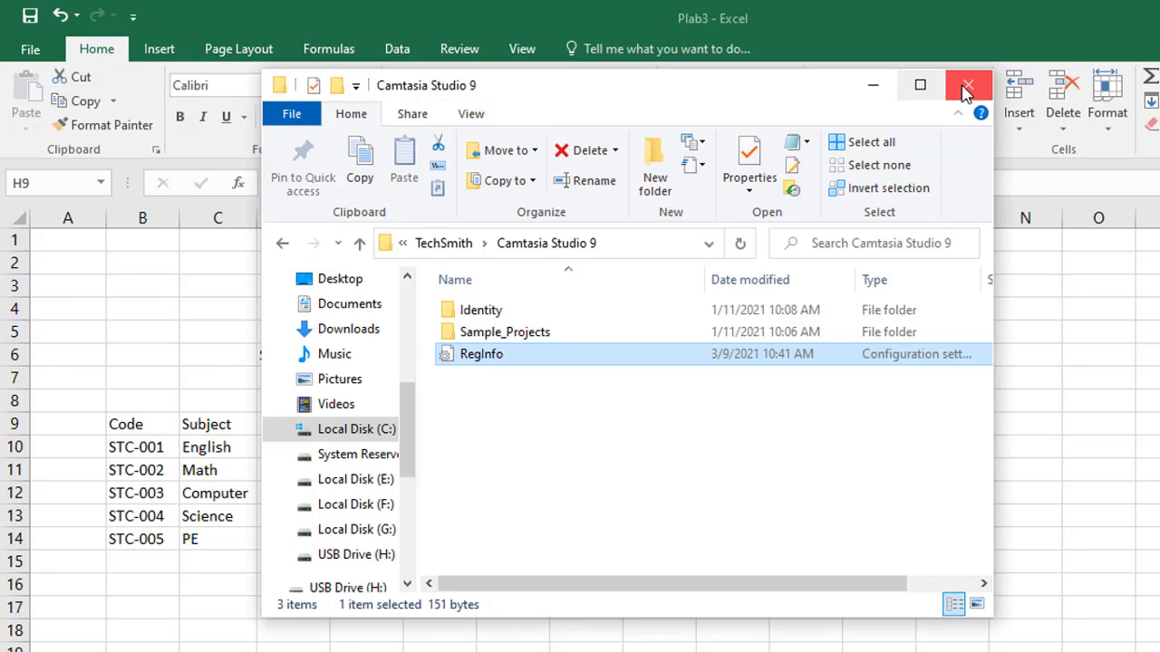
click(968, 81)
click(538, 651)
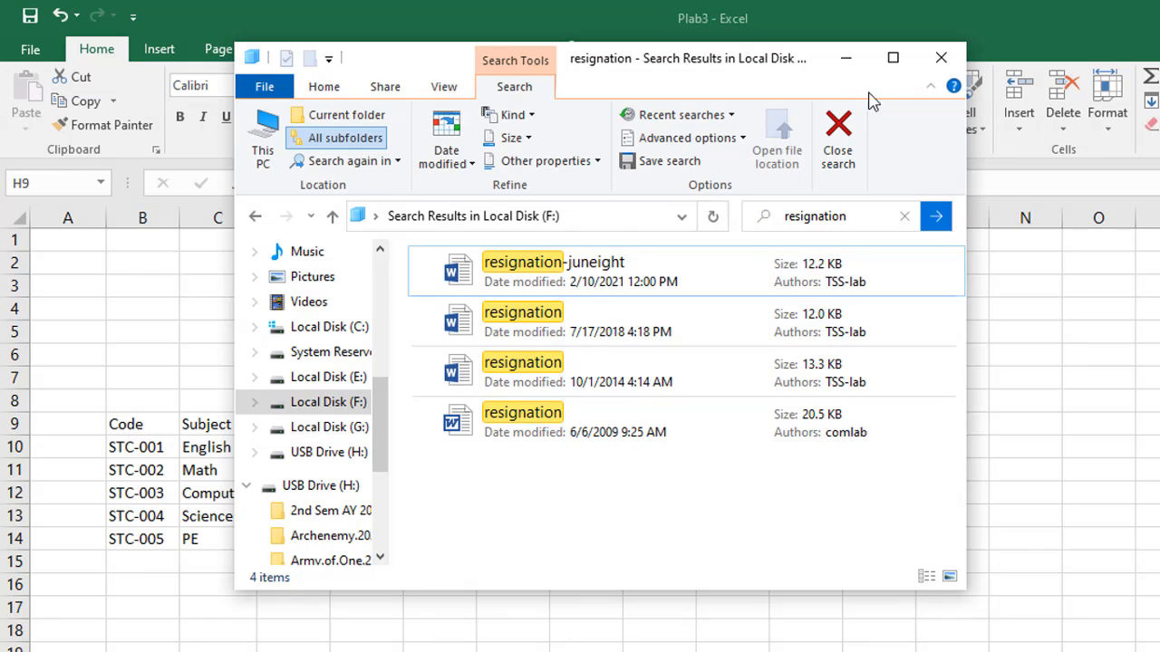
click(838, 52)
Reopen the original Comp2 workbook from the recent files and enter its password.
click(30, 50)
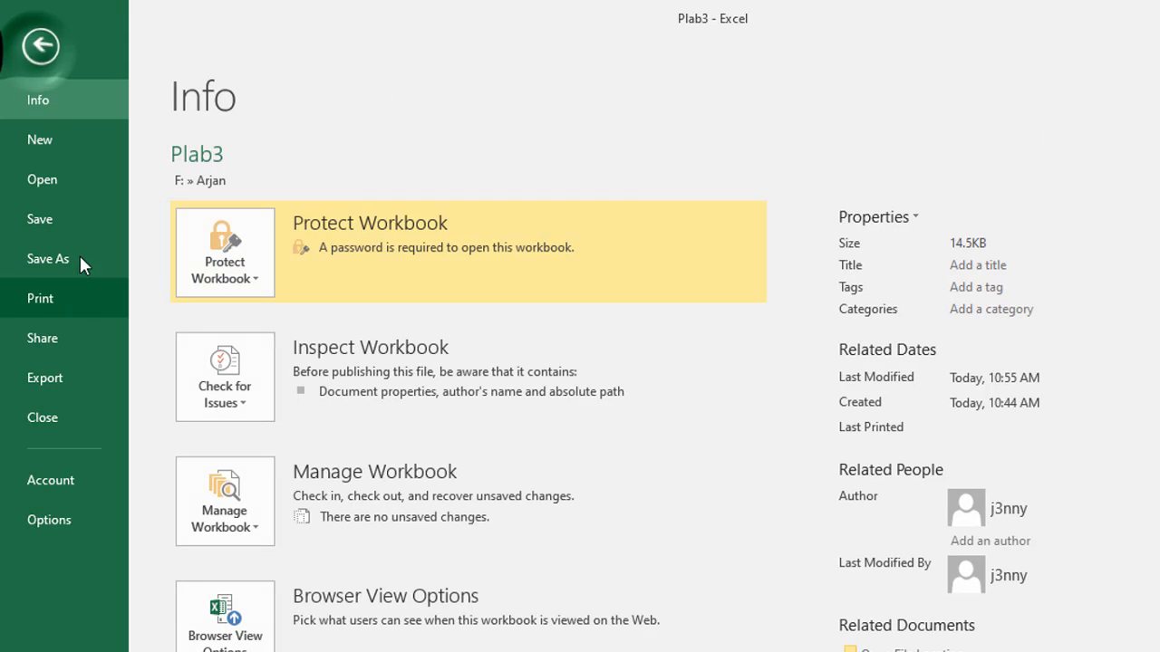
click(52, 189)
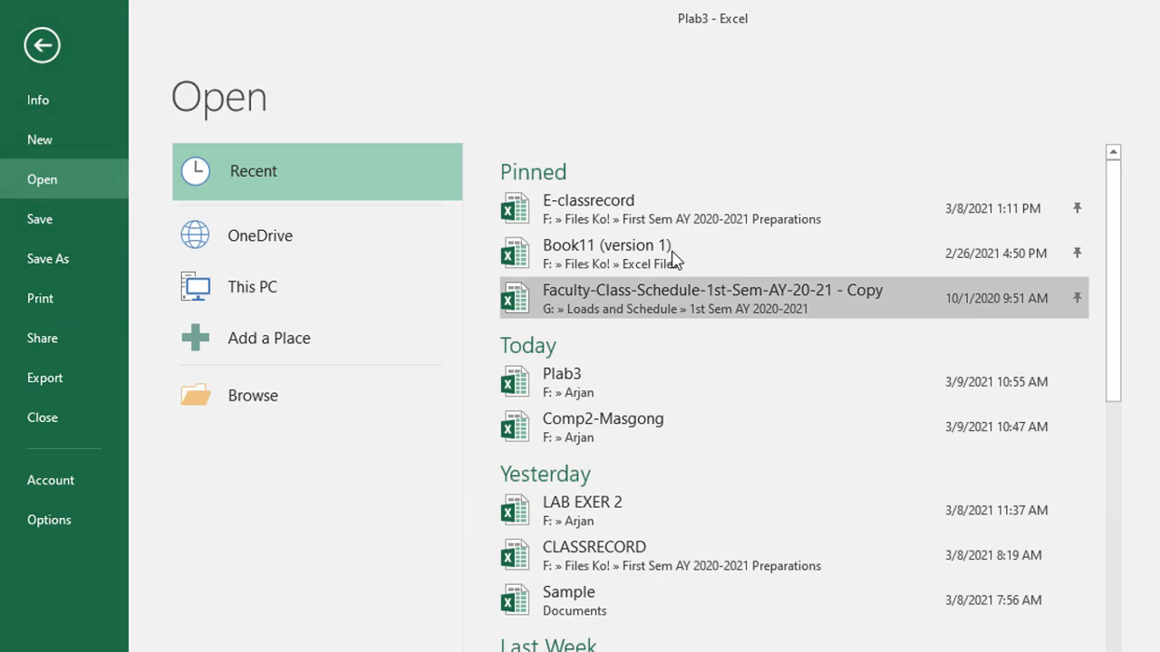
click(655, 435)
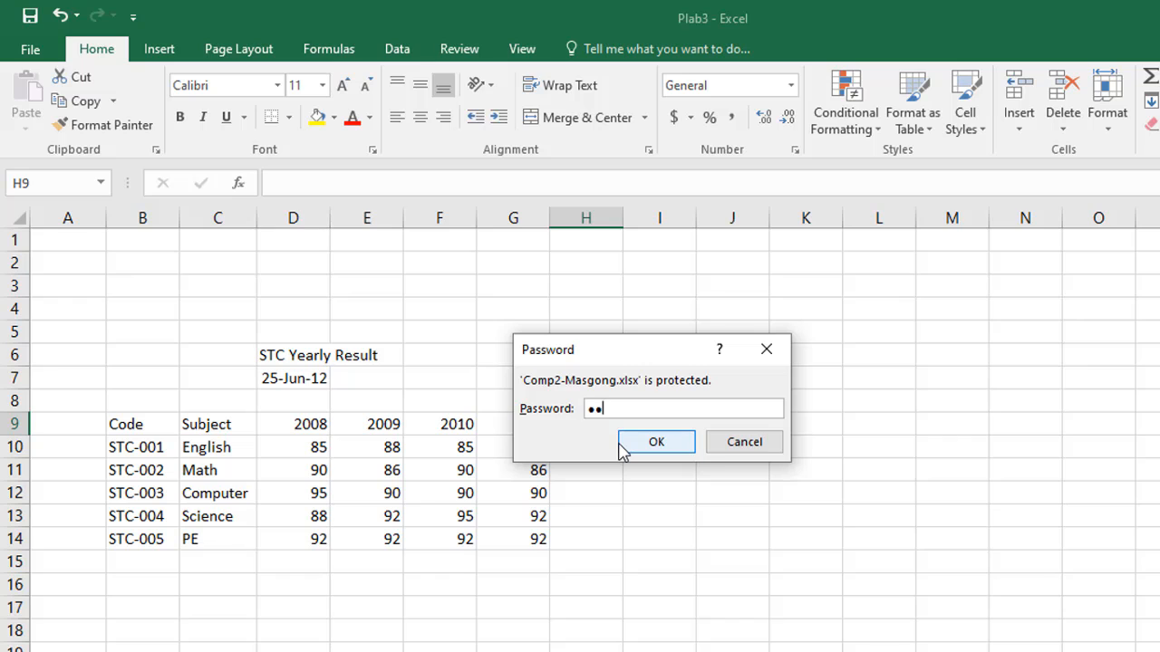
click(622, 444)
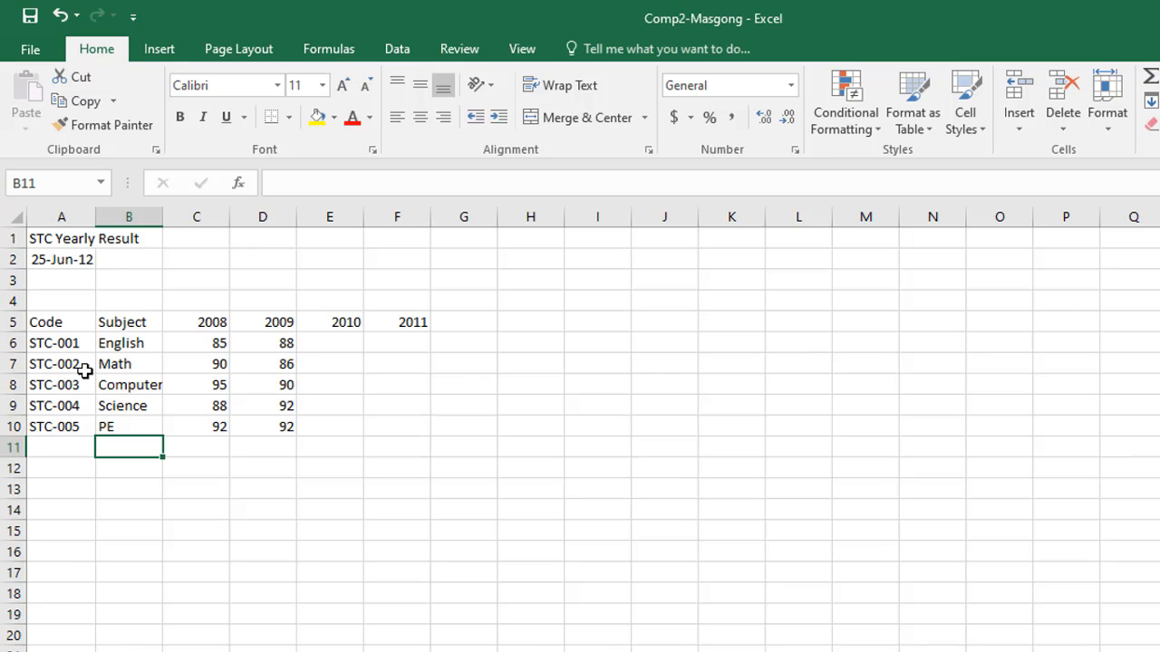